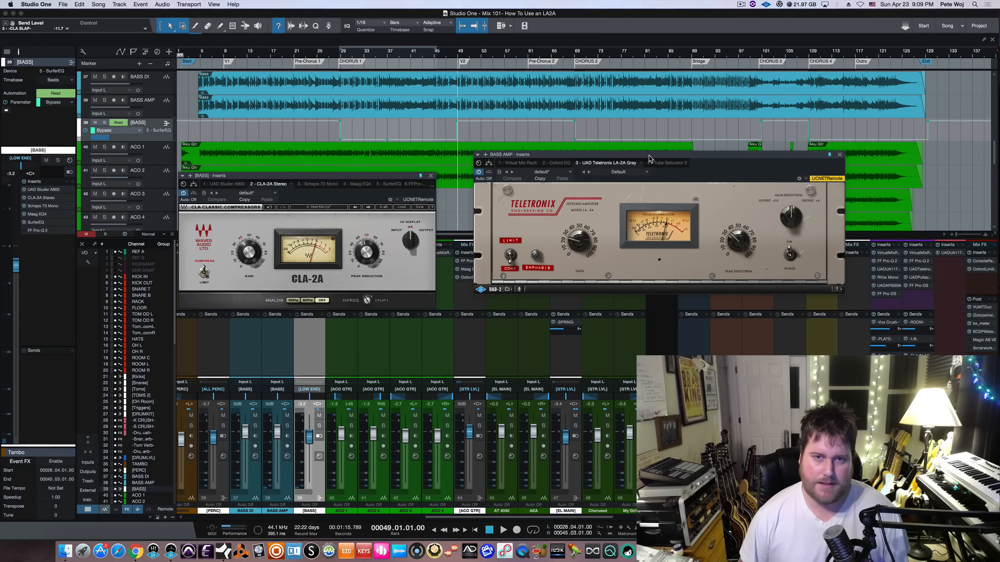
Arrange the open compressor windows so the BASS AMP LA-2A sits directly above the [BASS] CLA-2A
left_click_drag(646, 159, 637, 166)
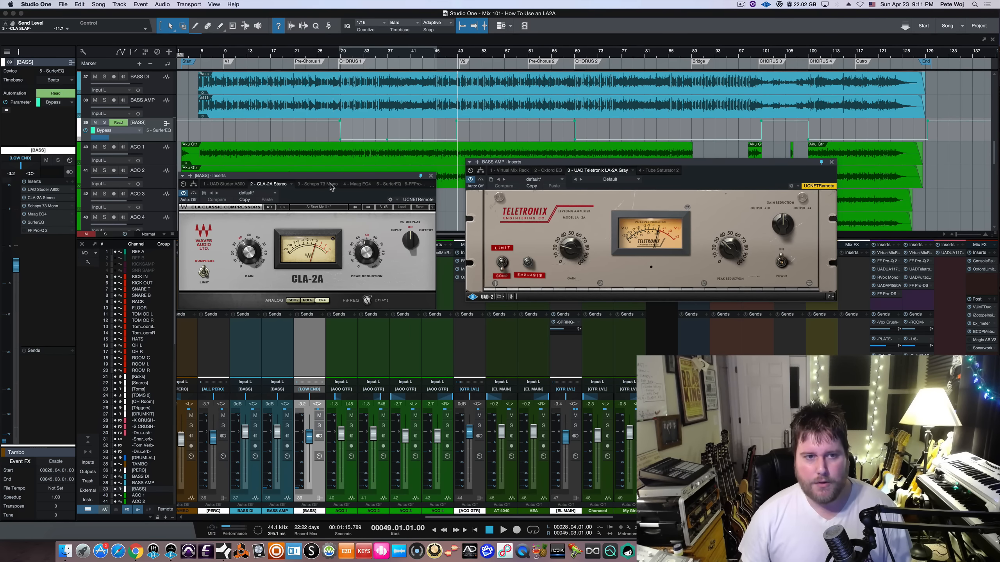
left_click_drag(325, 176, 361, 349)
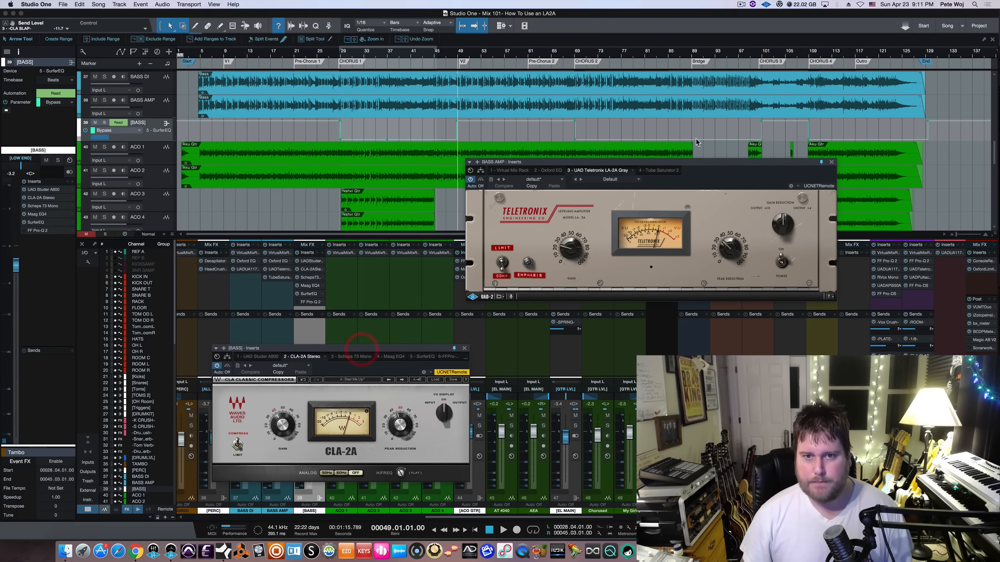
left_click_drag(704, 166, 416, 166)
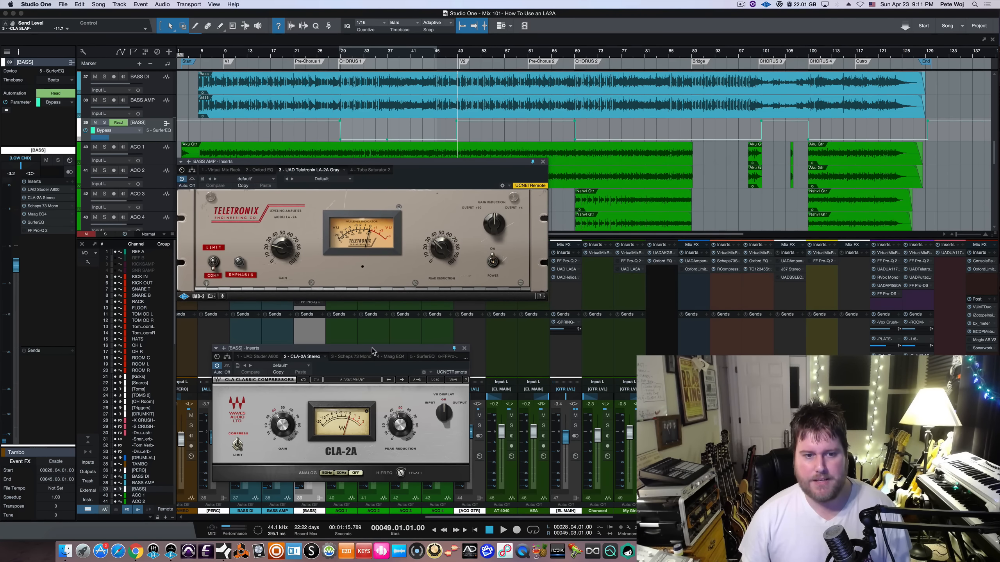
left_click_drag(373, 349, 378, 320)
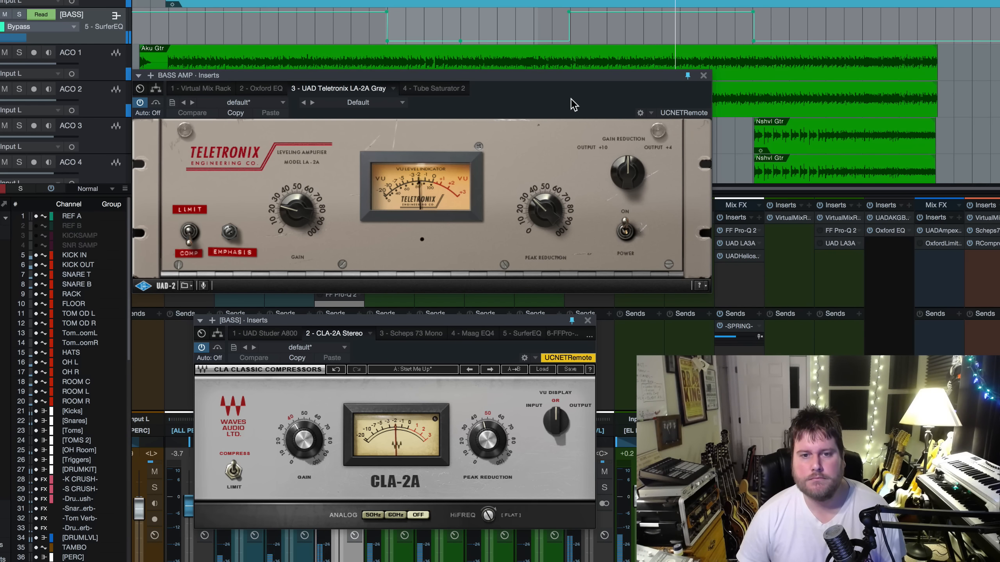
Stop playback and solo the [BASS] bus
scroll(814, 276, "left", 5)
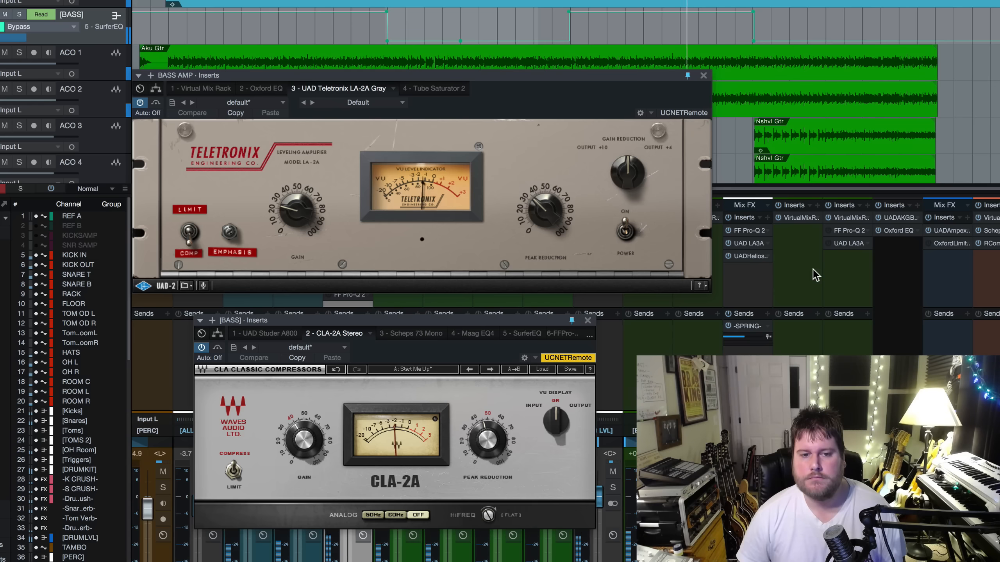
scroll(814, 276, "left", 3)
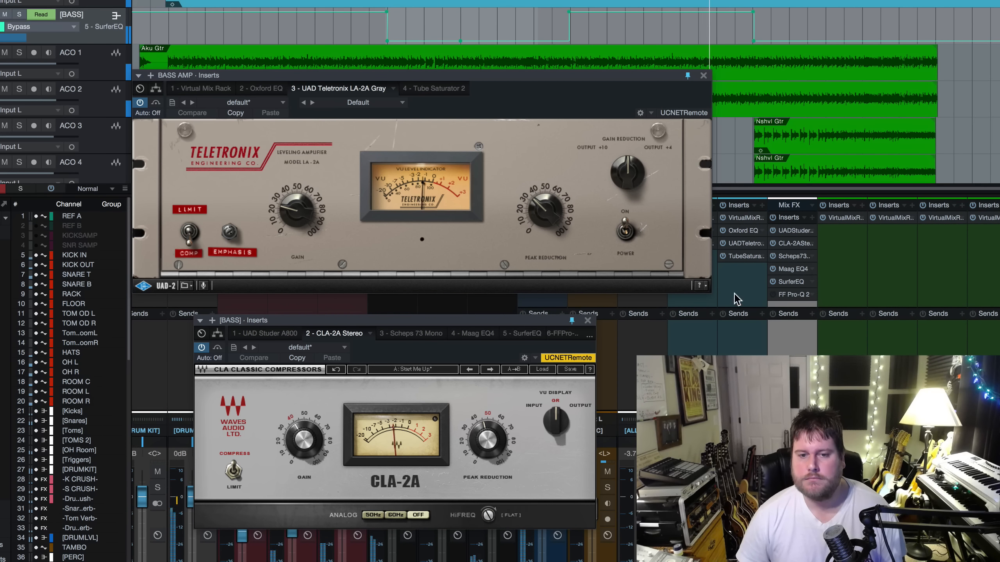
scroll(812, 275, "left", 3)
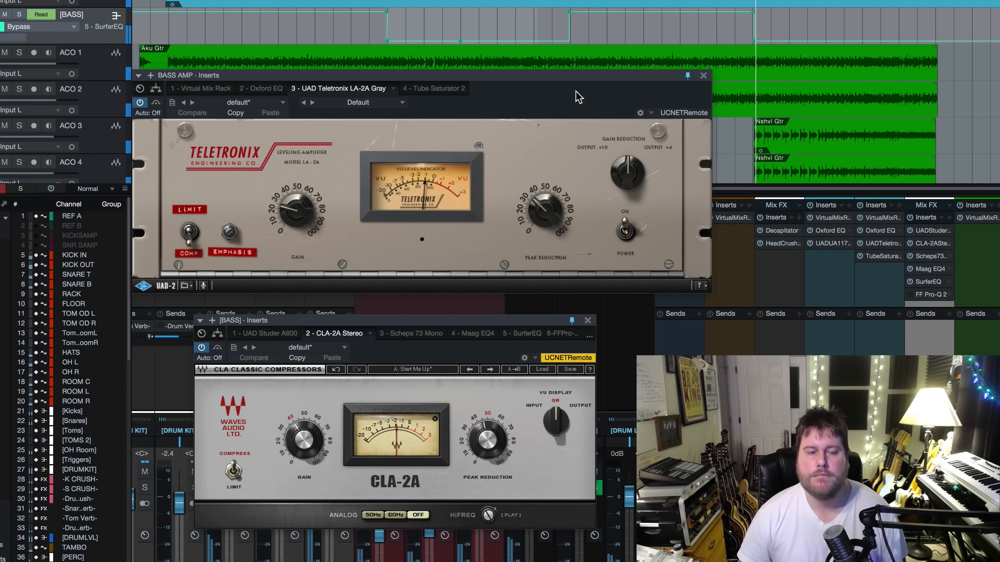
key("space")
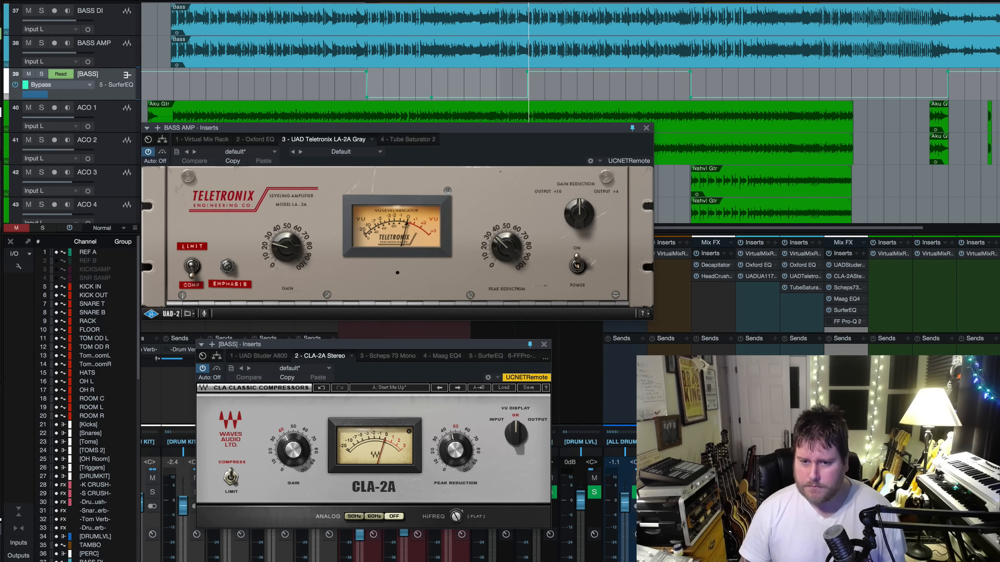
key("s")
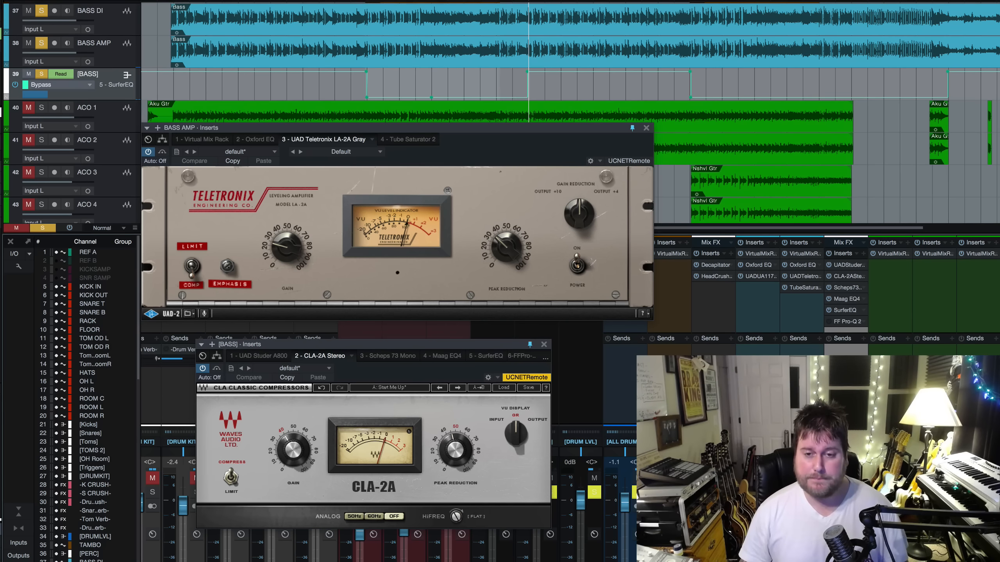
left_click(470, 153)
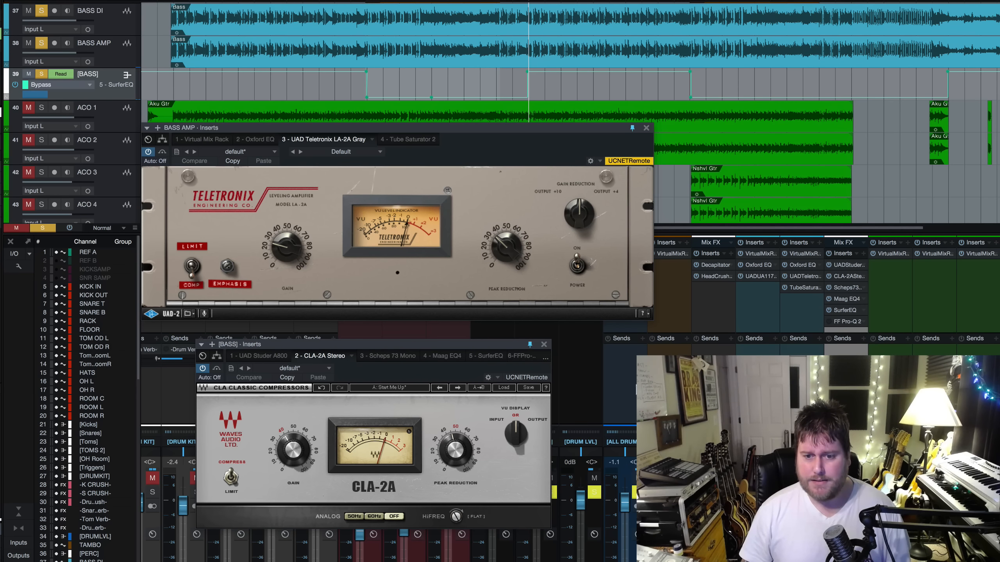
left_click(476, 405)
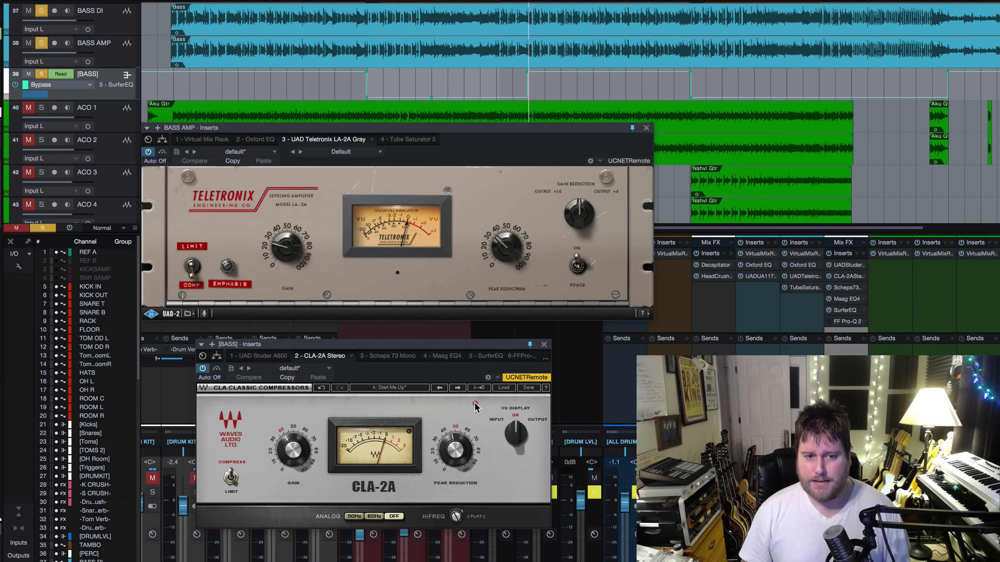
left_click(497, 344)
left_click(502, 156)
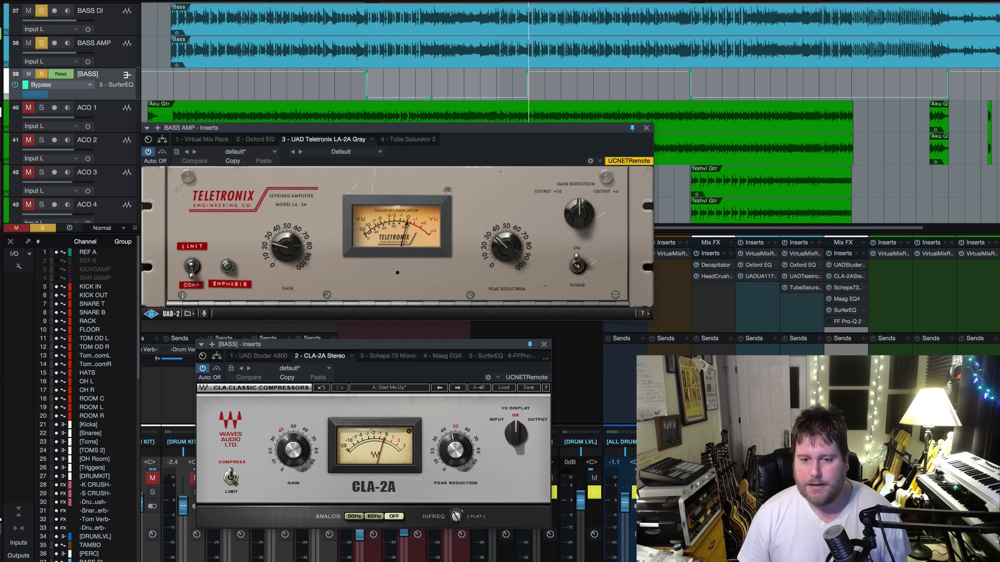
left_click(770, 492)
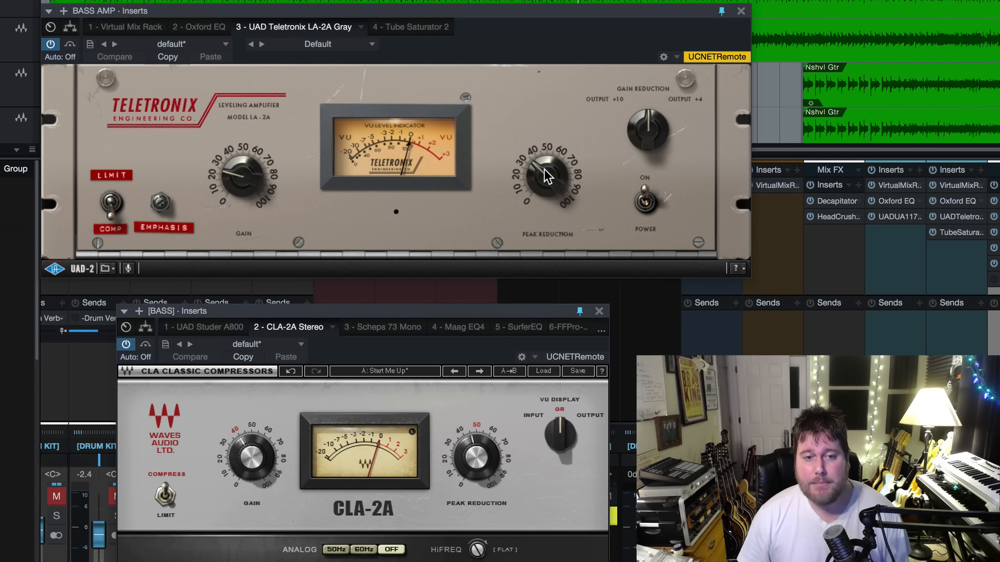
Try the Ross Hogarth-Vocal Limit preset on the BASS AMP LA-2A and load the Default preset again
left_click(370, 44)
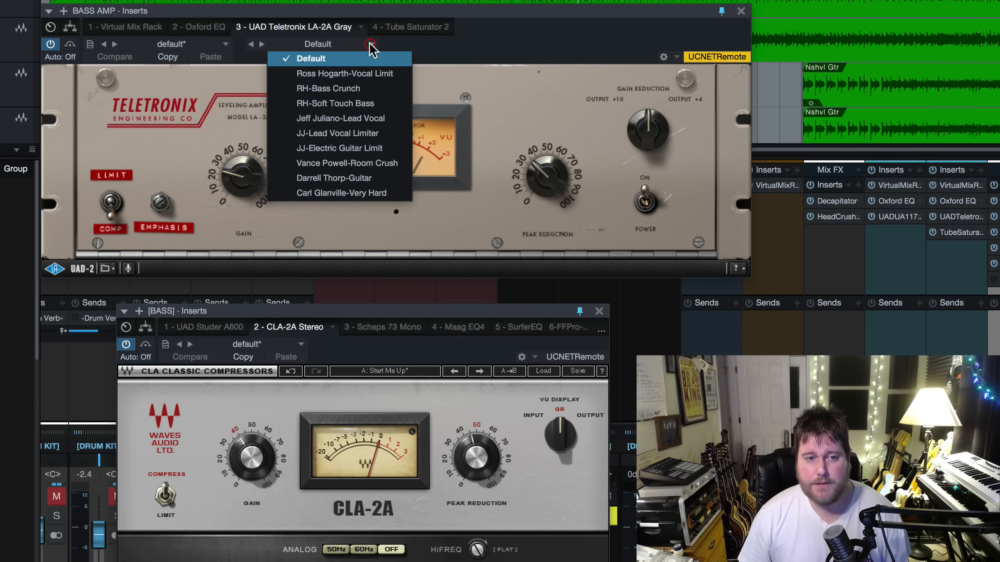
left_click(376, 75)
left_click(372, 44)
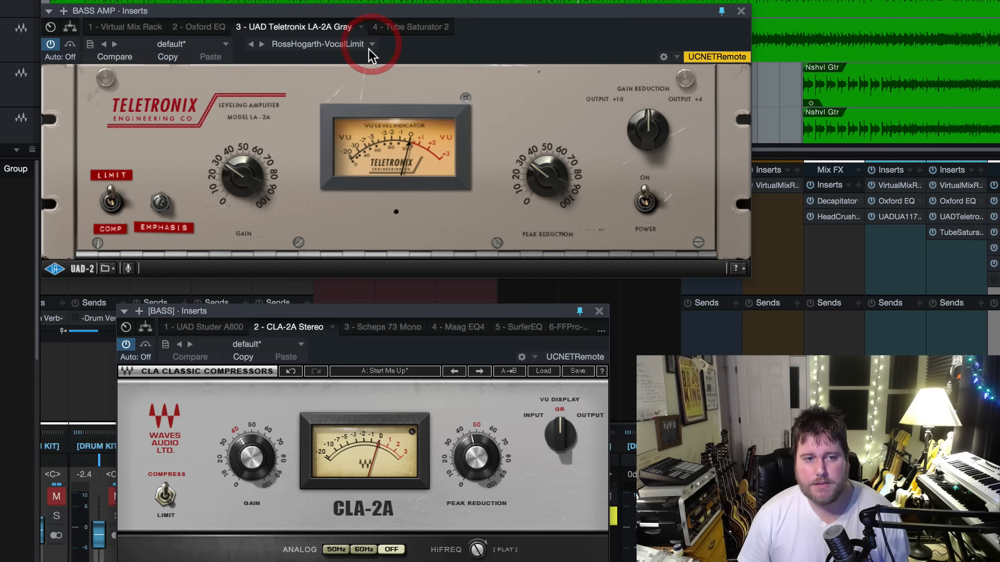
left_click(311, 58)
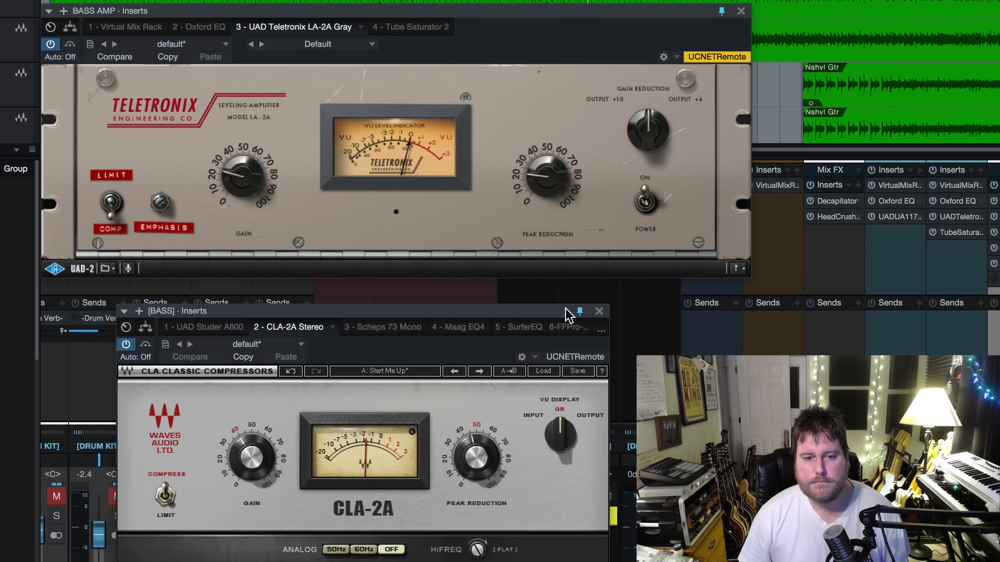
Close the CLA-2A window and sweep the LA-2A's peak reduction up to about 55 and down to about 25, settling at about 35
left_click(600, 311)
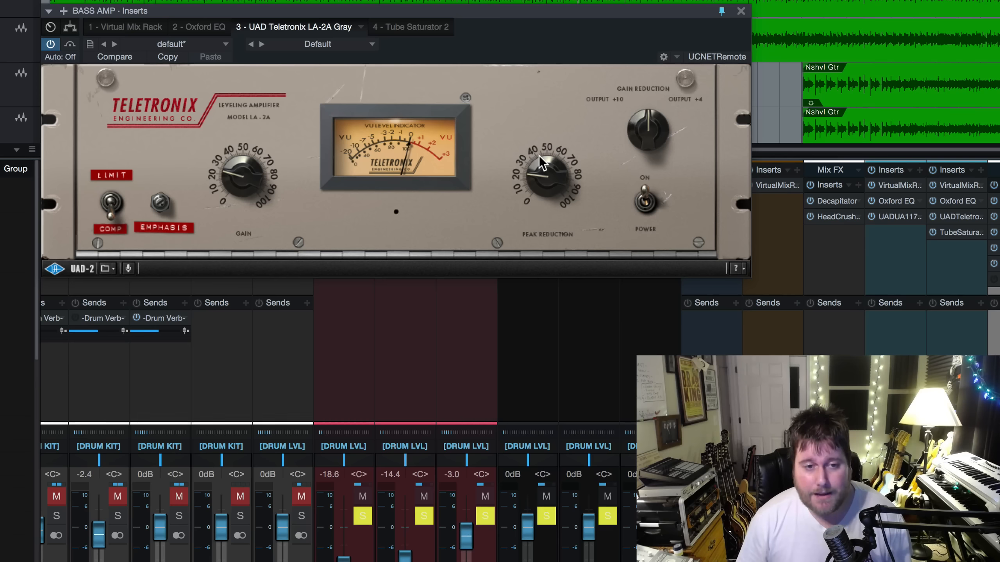
mouse_move(539, 155)
left_mouse_down()
mouse_move(545, 181)
mouse_move(539, 158)
left_mouse_up()
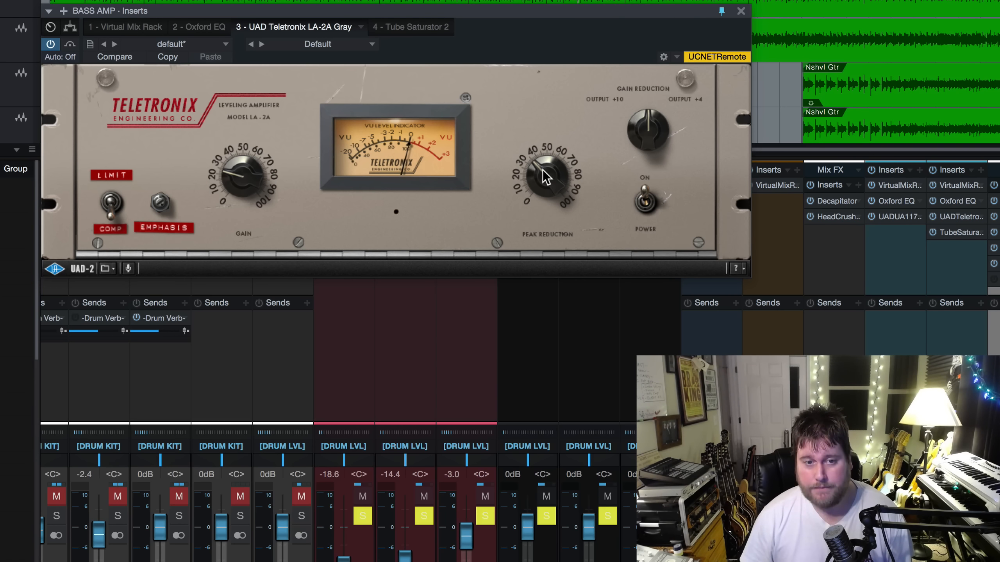
left_click_drag(544, 177, 540, 142)
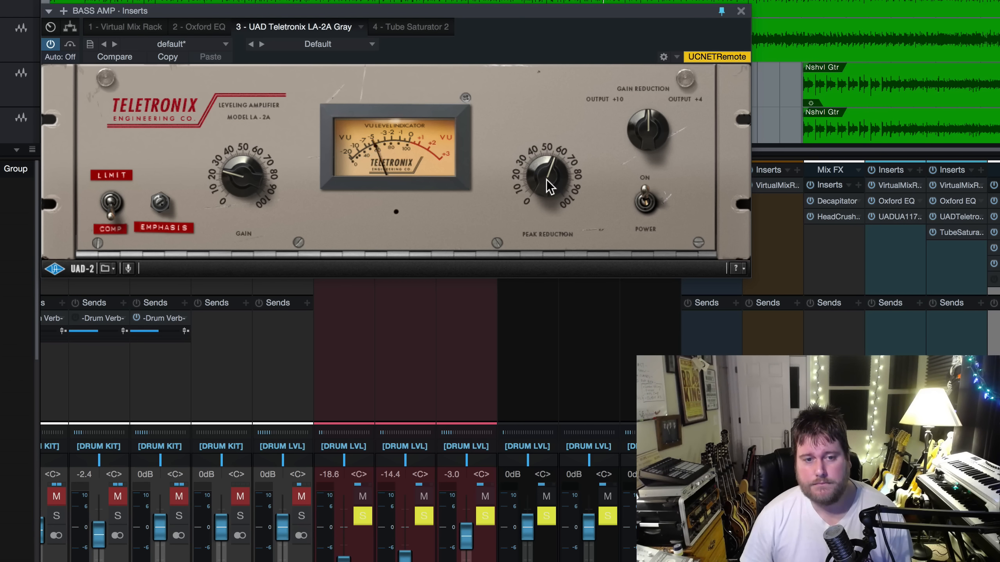
mouse_move(550, 185)
left_mouse_down()
mouse_move(543, 121)
mouse_move(553, 286)
left_mouse_up()
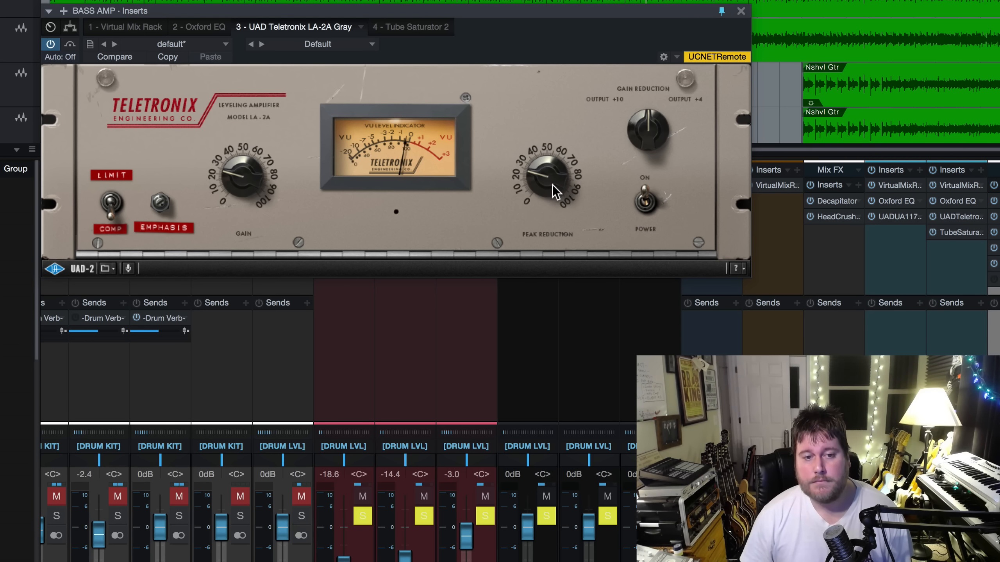
left_click_drag(547, 173, 547, 172)
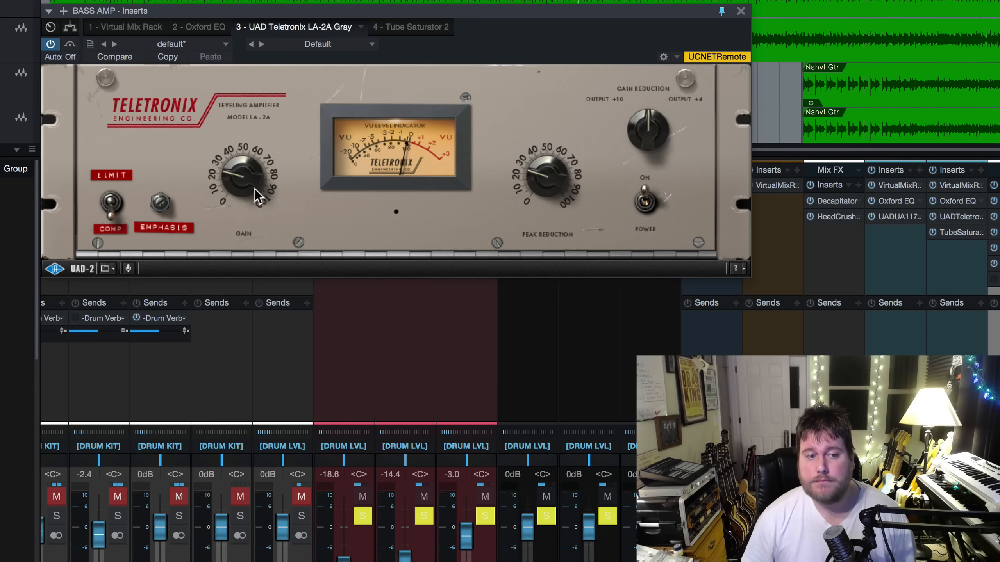
left_click(555, 173)
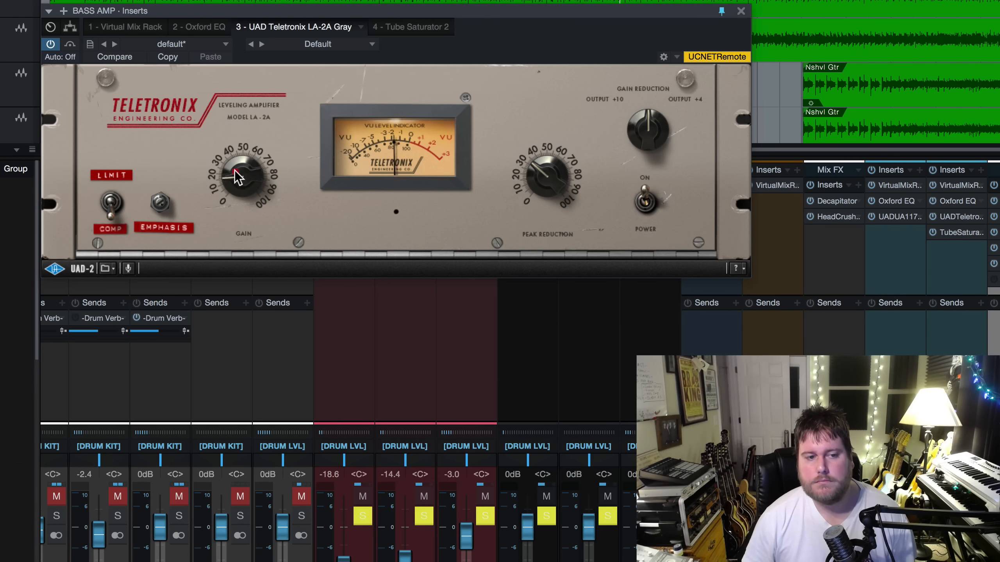
Set the LA-2A's gain to about 25 and switch its power off and back on
left_click_drag(235, 170, 232, 160)
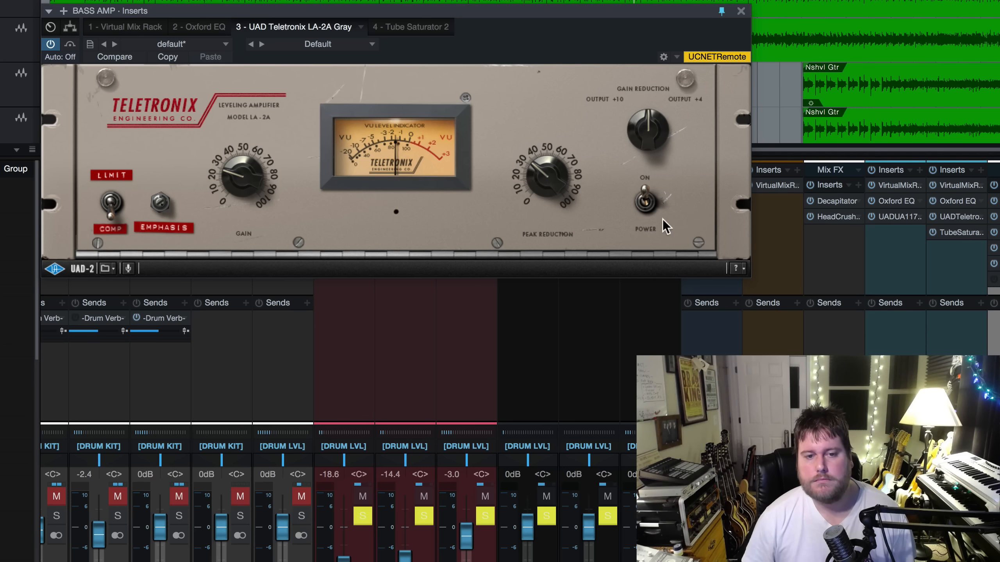
left_click(646, 208)
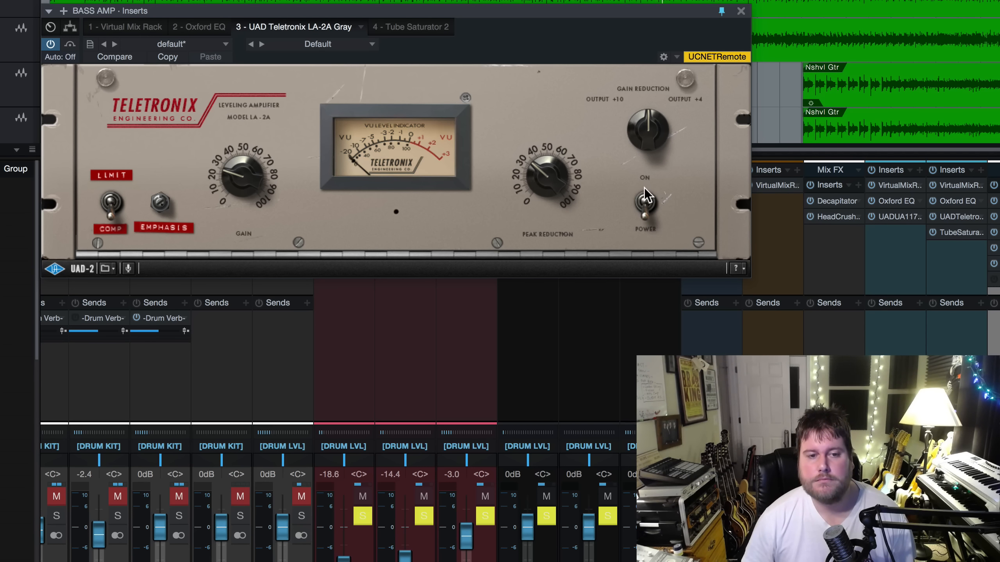
left_click(645, 190)
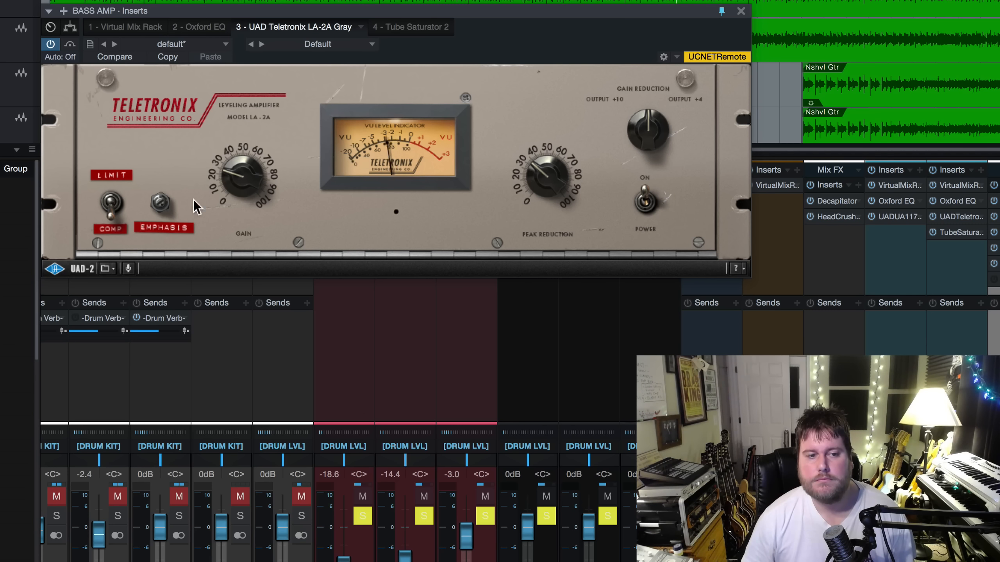
left_click(234, 170)
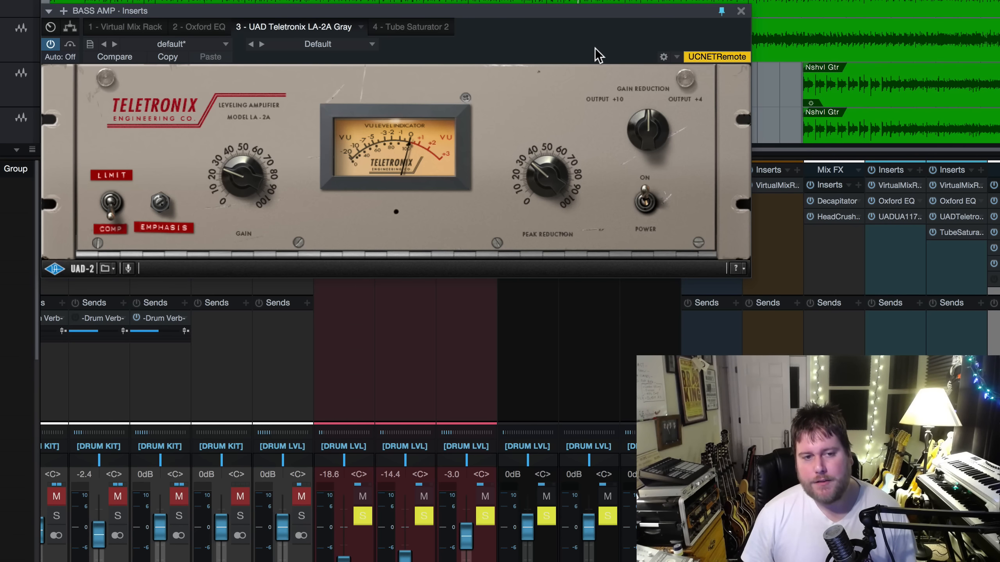
Switch the LA-2A's meter display between Output +10 and Output +4, and return it to Gain Reduction
left_click_drag(551, 8, 559, 13)
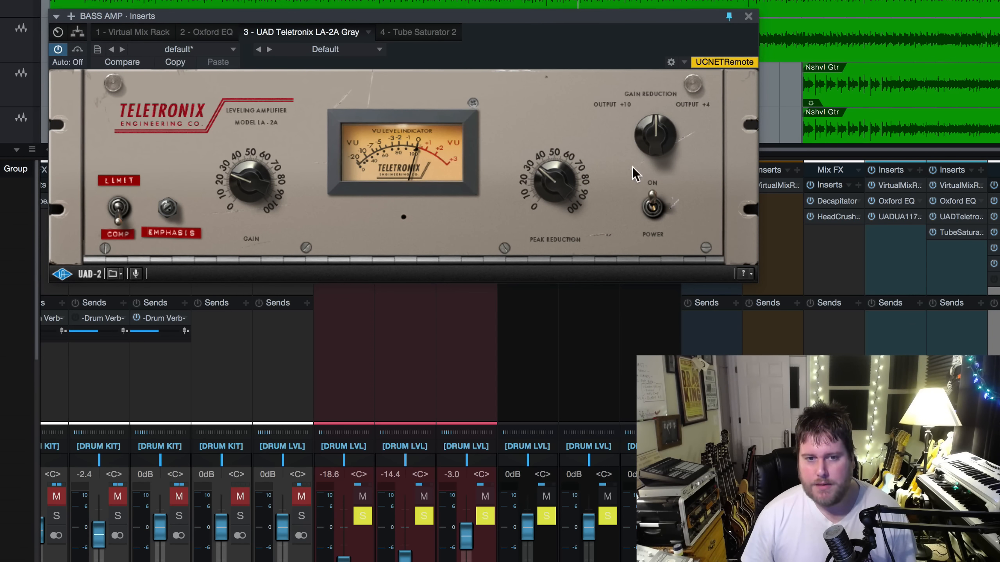
left_click_drag(655, 136, 656, 206)
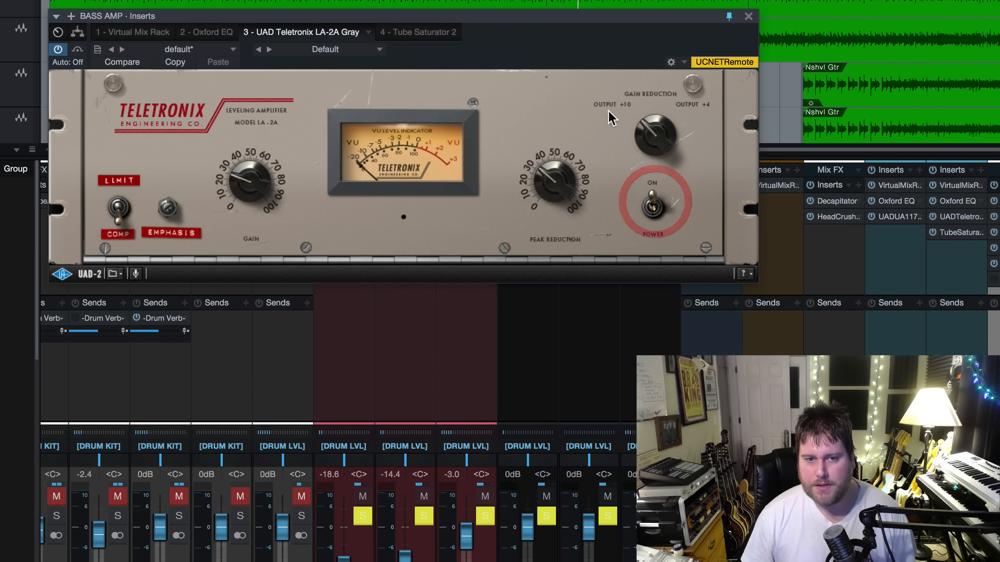
left_click_drag(665, 106, 643, 117)
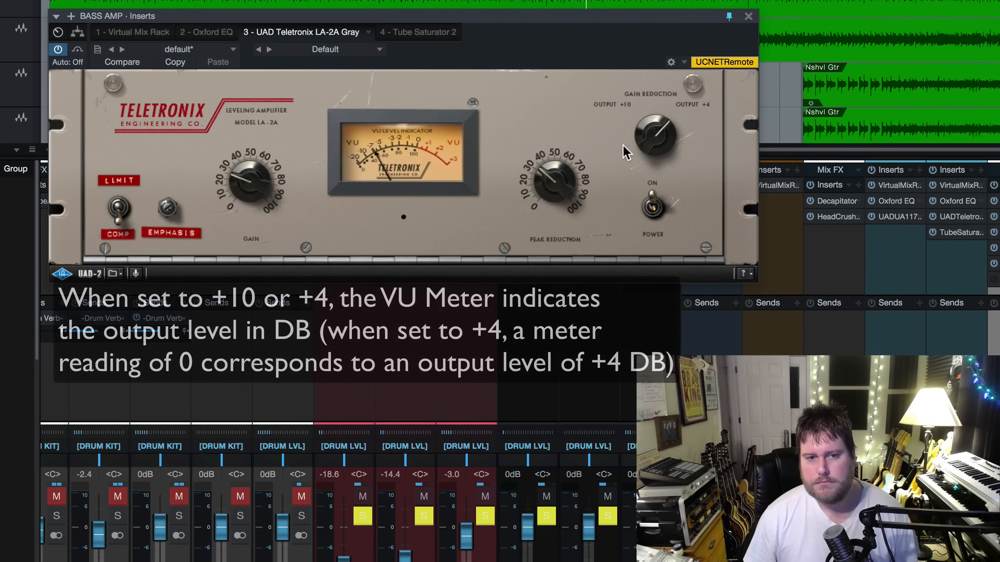
left_click(653, 136)
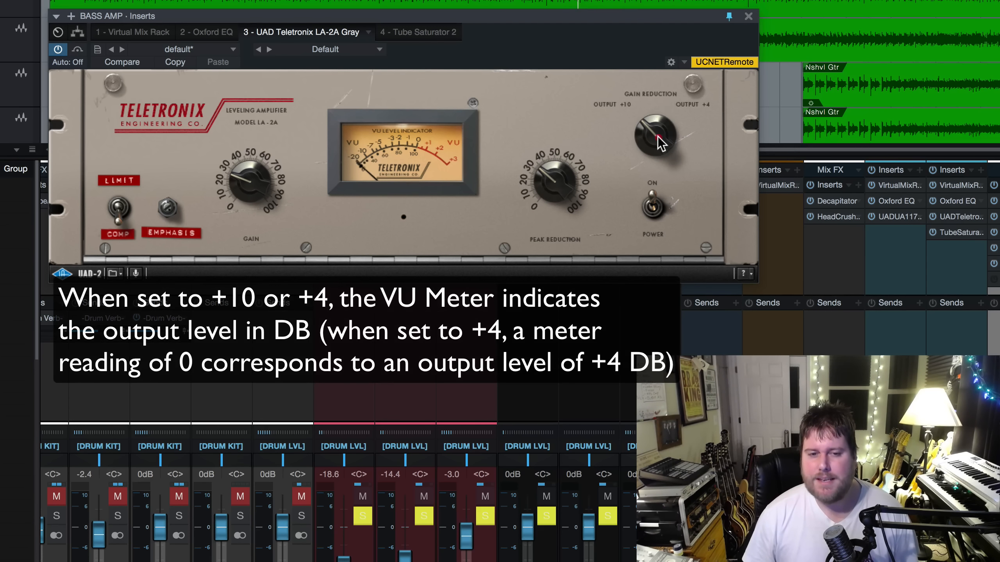
left_click(662, 96)
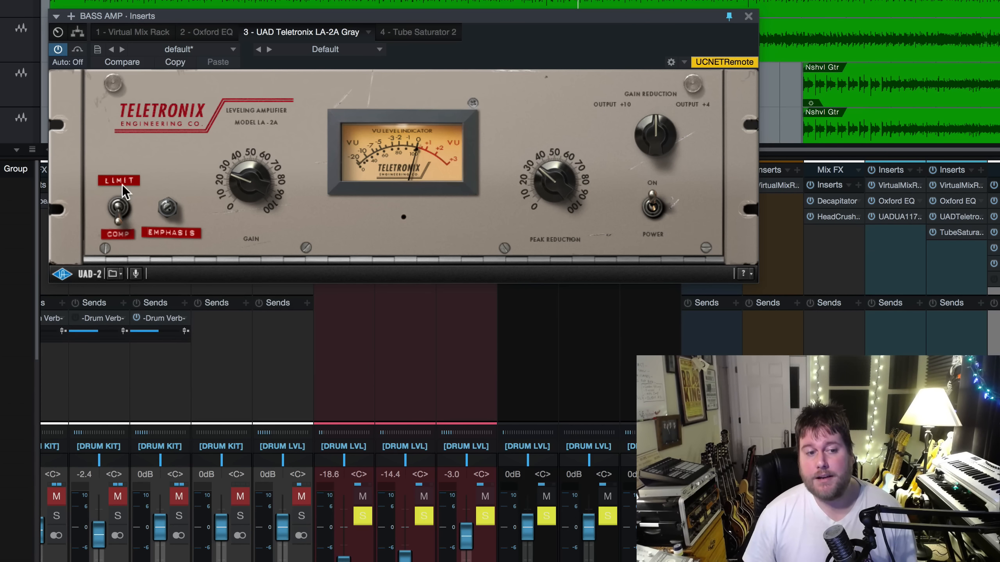
Fine-tune the LA-2A's peak reduction to about 35 in Limit mode and return the mode to Comp
left_click(118, 200)
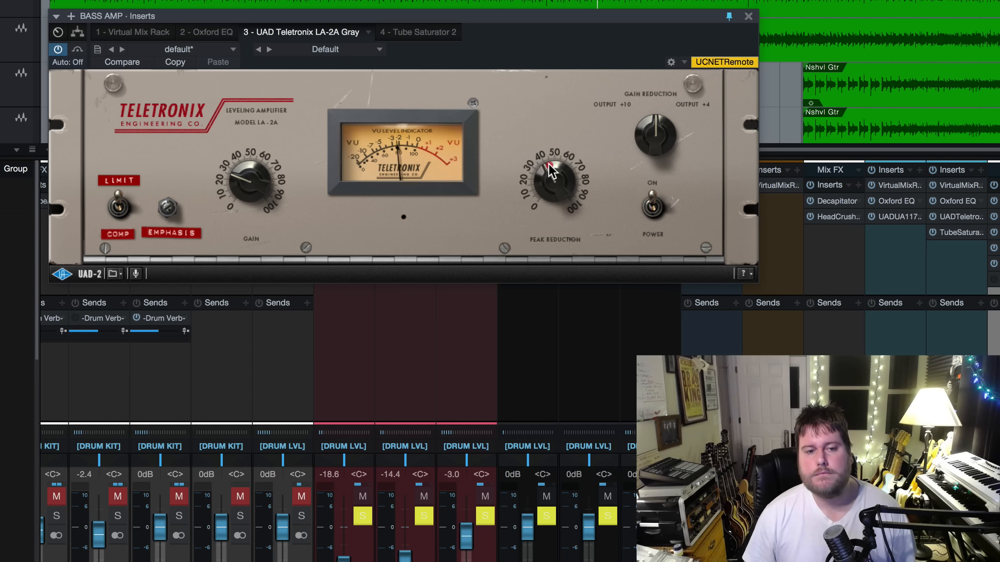
left_click_drag(550, 171, 551, 178)
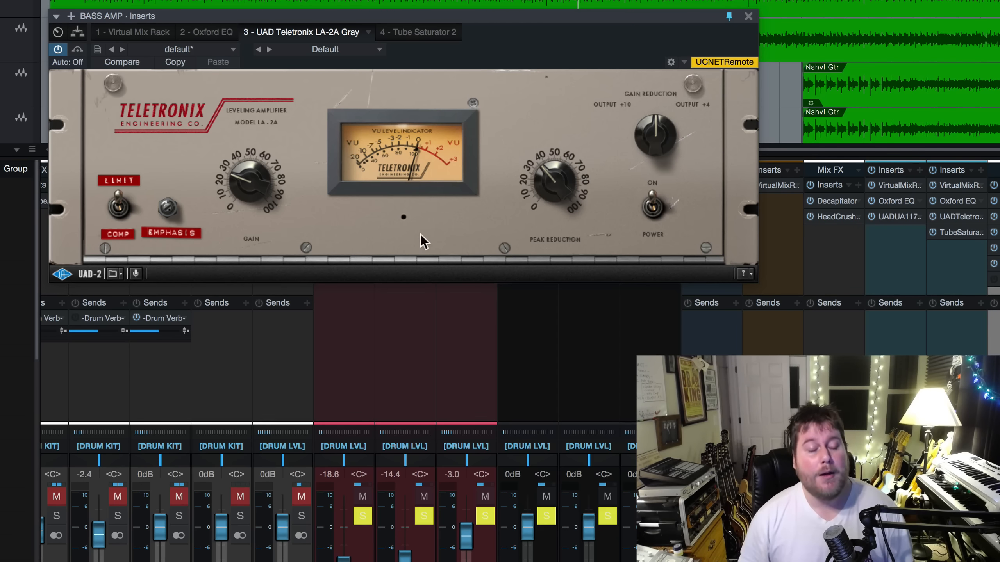
left_click(114, 220)
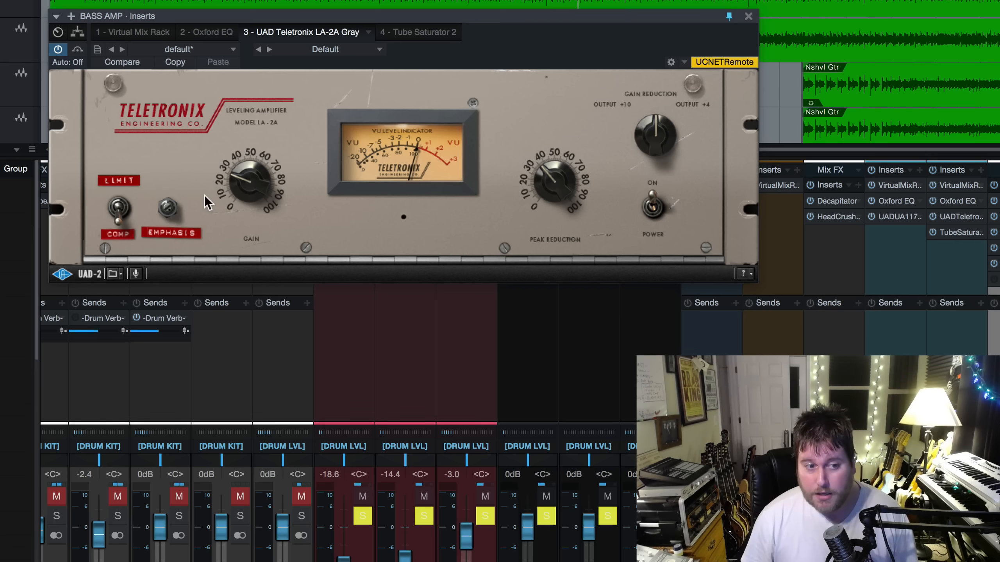
Sweep the LA-2A's emphasis control and return it to its original setting
mouse_move(167, 209)
left_mouse_down()
mouse_move(153, 273)
mouse_move(154, 360)
left_mouse_up()
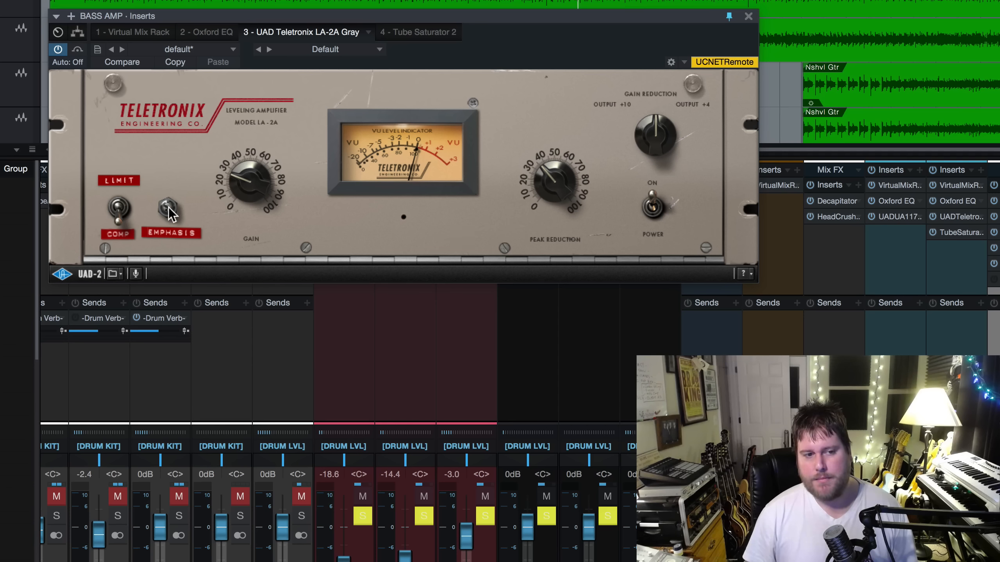
left_click_drag(172, 167, 171, 227)
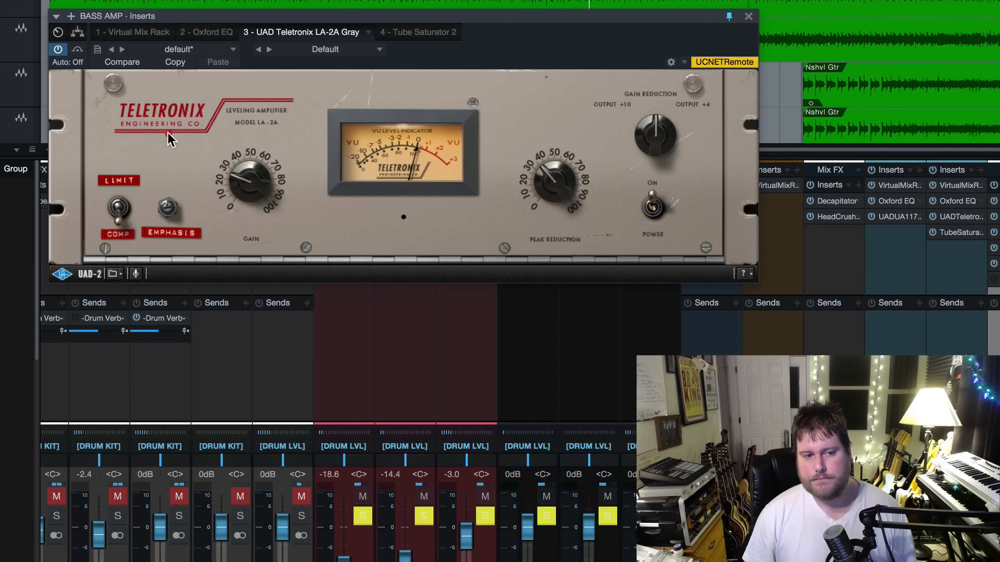
left_click(170, 93)
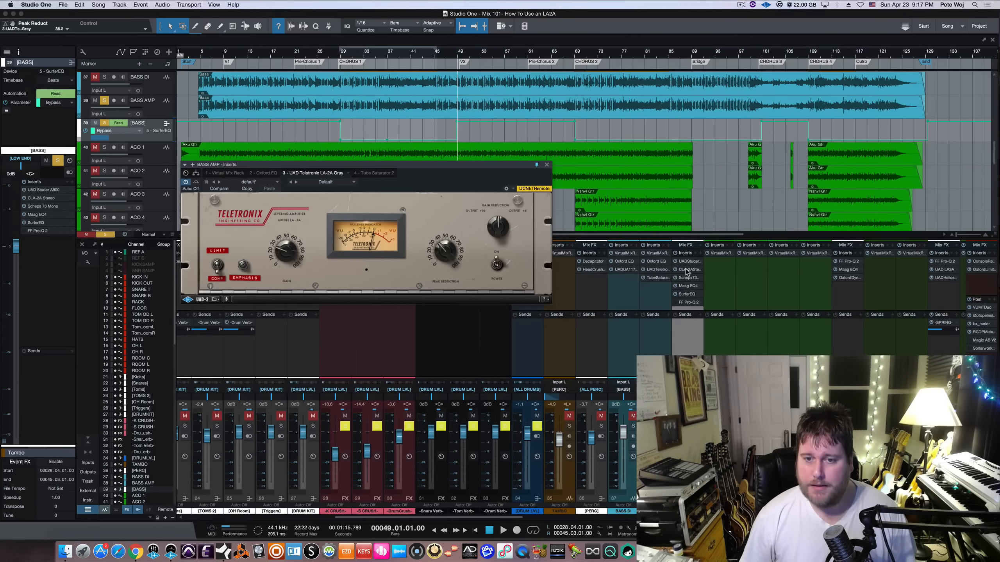
Open the CLA-2A on the [BASS] channel, moving its window above the mixer faders, and close the BASS AMP LA-2A window
double_click(686, 270)
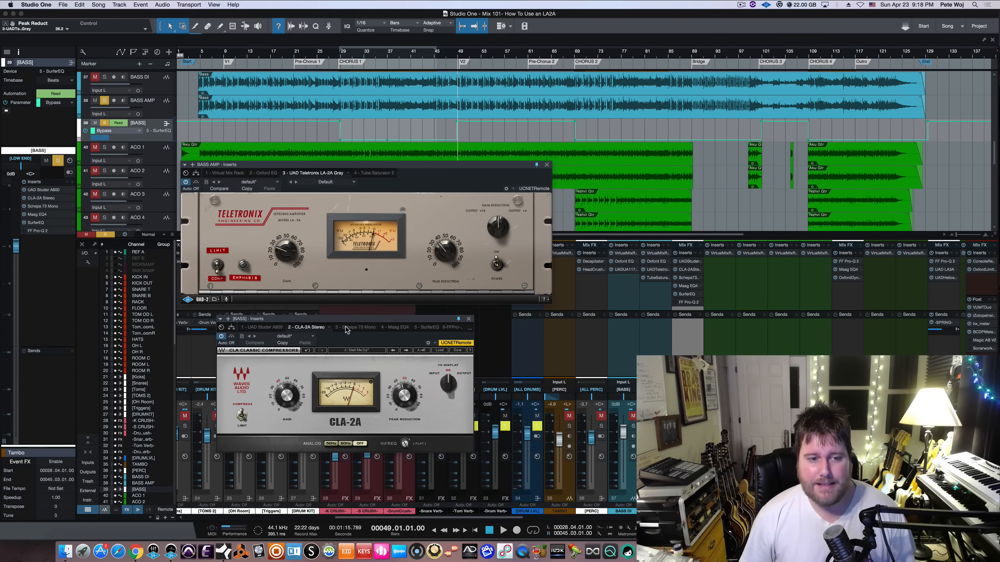
left_click(546, 165)
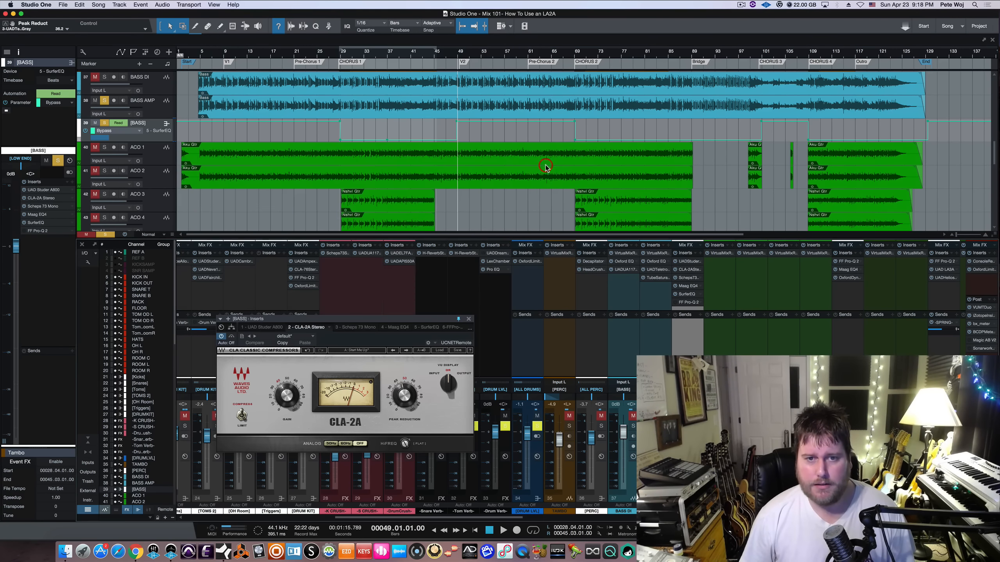
left_click_drag(403, 321, 385, 174)
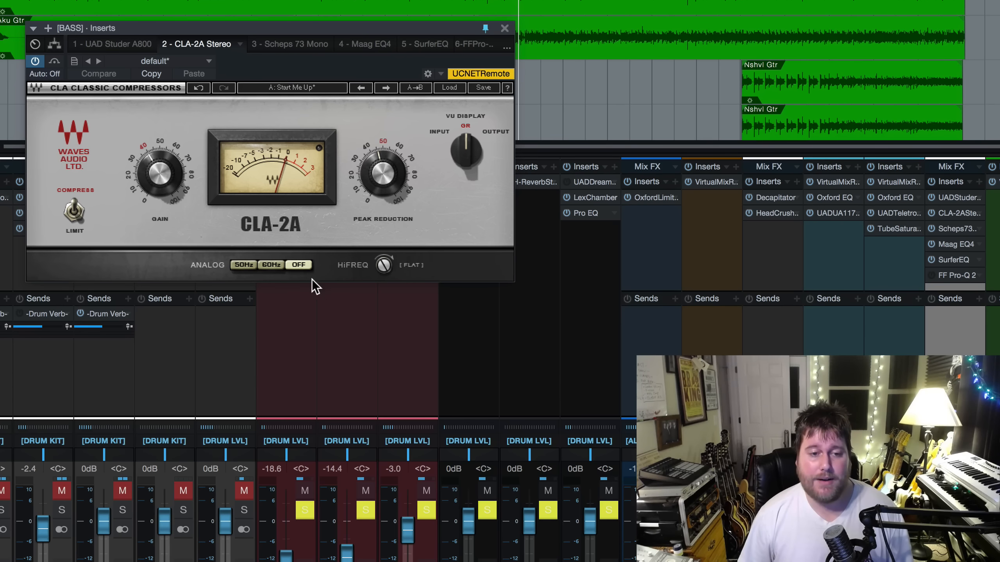
Switch the CLA-2A's analog setting between 50Hz and 60Hz, and return it to Off
left_click(276, 263)
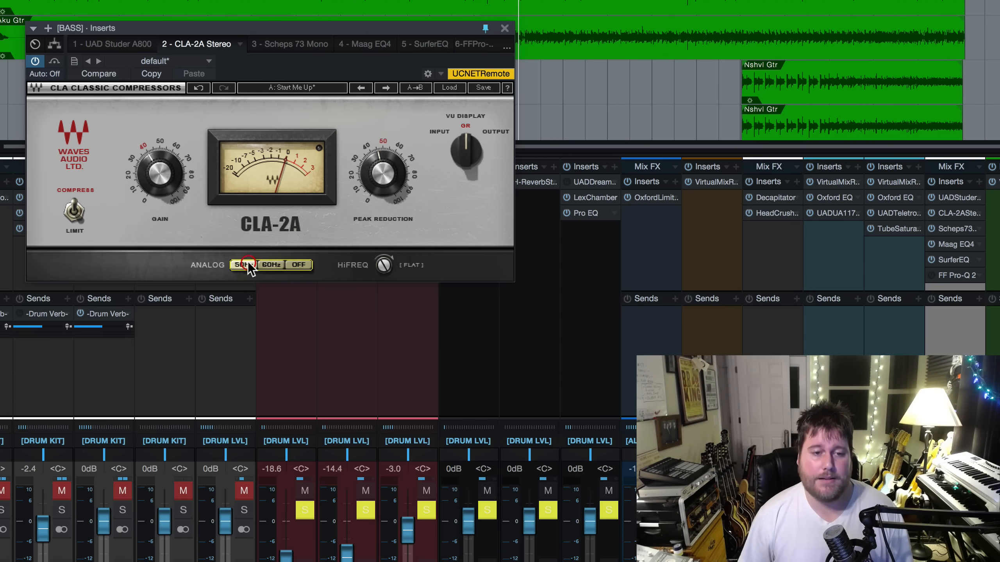
left_click(248, 263)
left_click(267, 264)
left_click(296, 264)
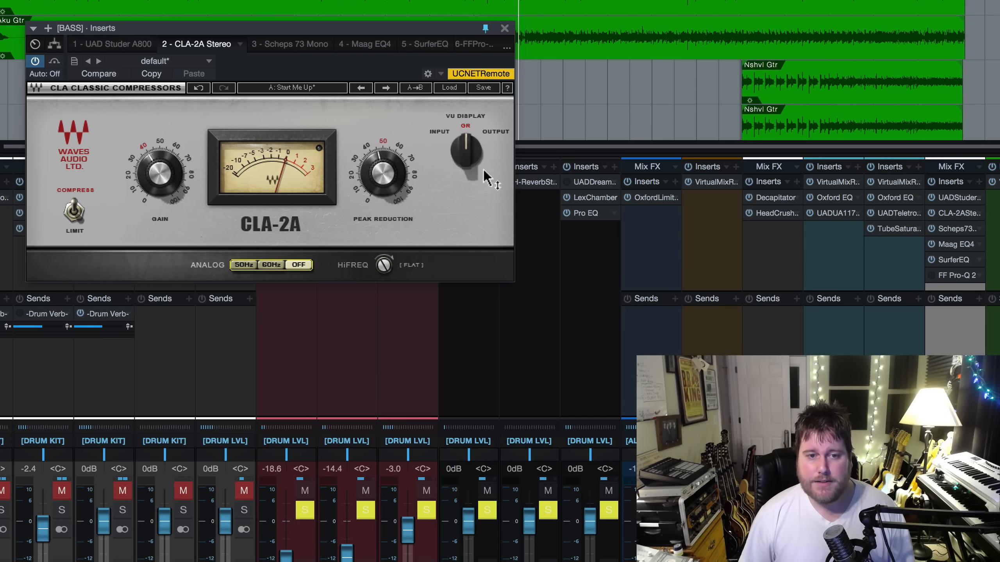
Switch the CLA-2A's VU display to Input, Output and back to GR during playback, and stop playback
left_click_drag(465, 153, 436, 134)
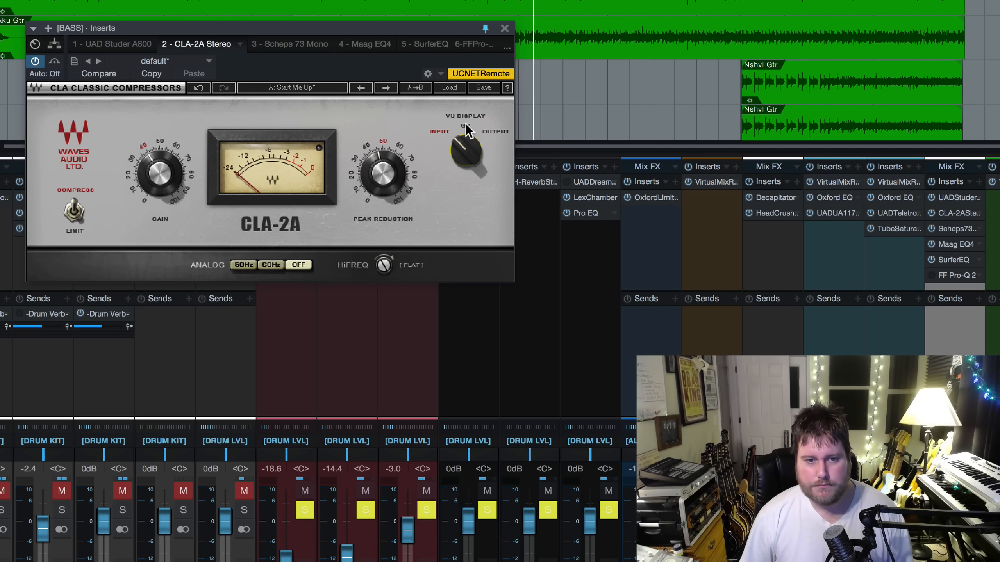
left_click(496, 131)
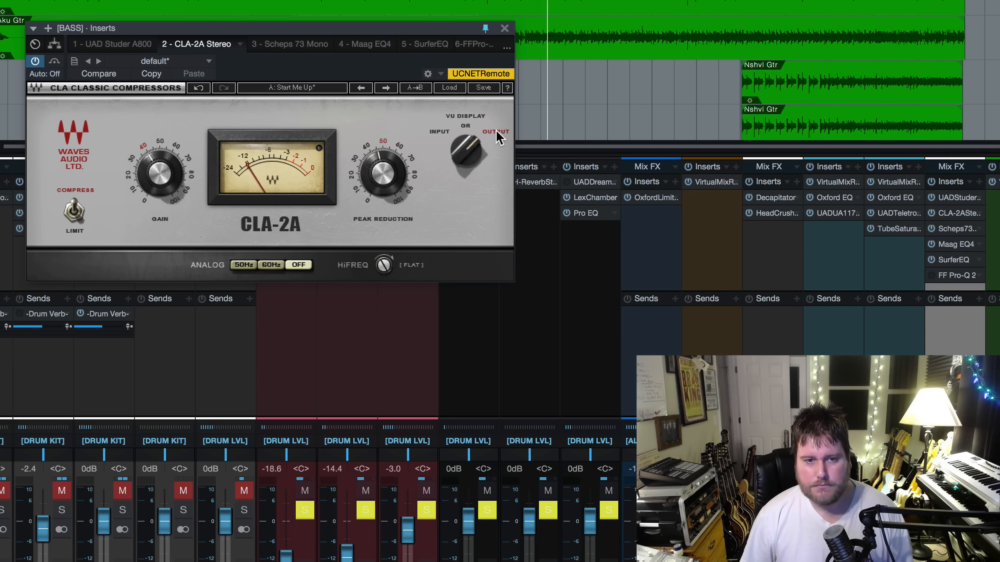
left_click(466, 126)
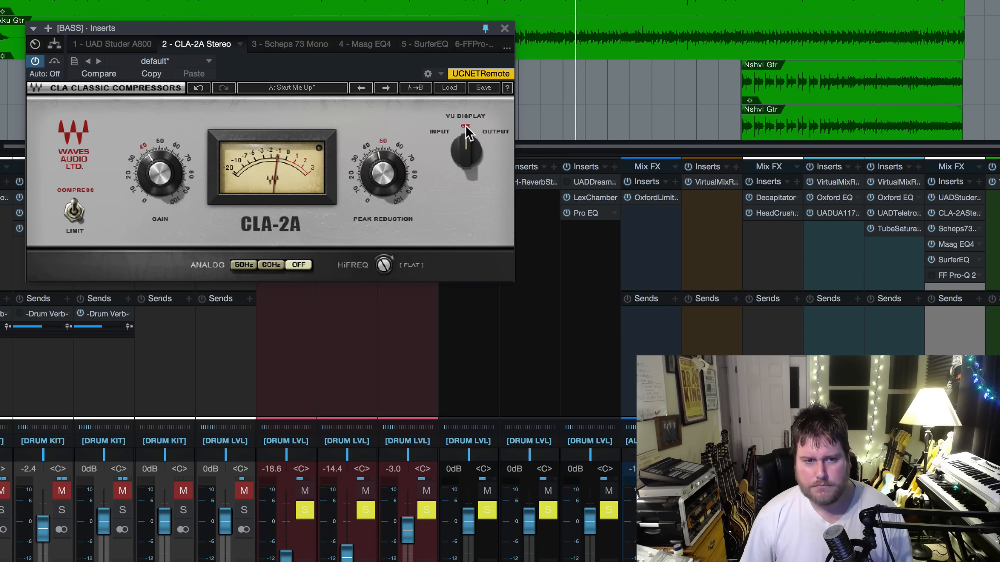
key("space")
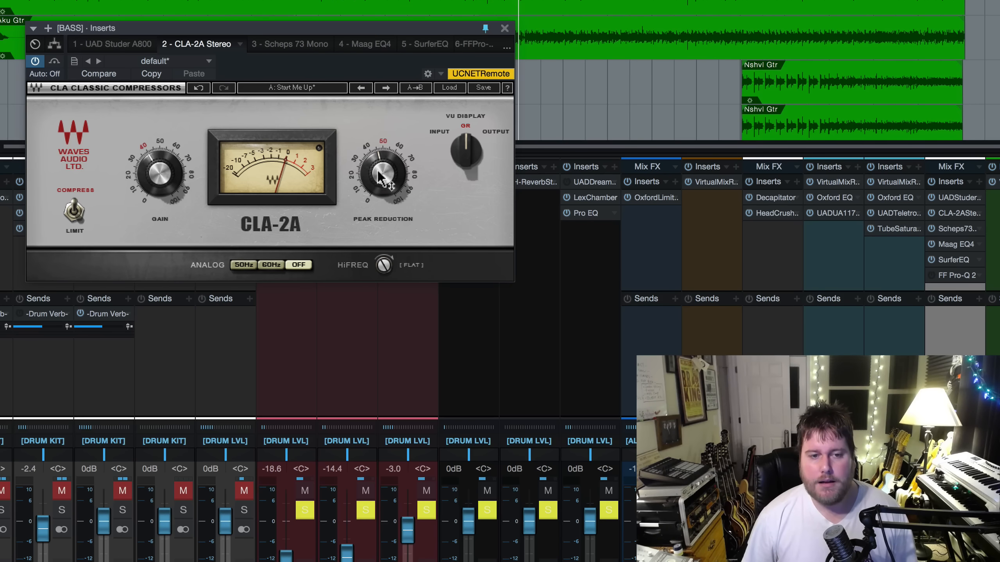
Try the CLA-2A's peak reduction at about 40 and 37, and settle at about 44 during playback
mouse_move(401, 167)
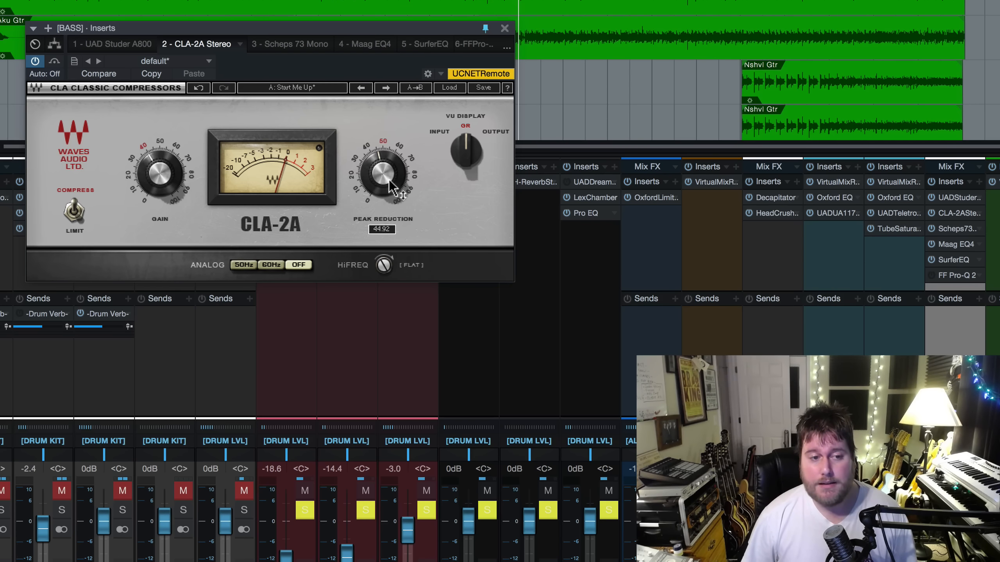
left_click_drag(391, 185, 392, 160)
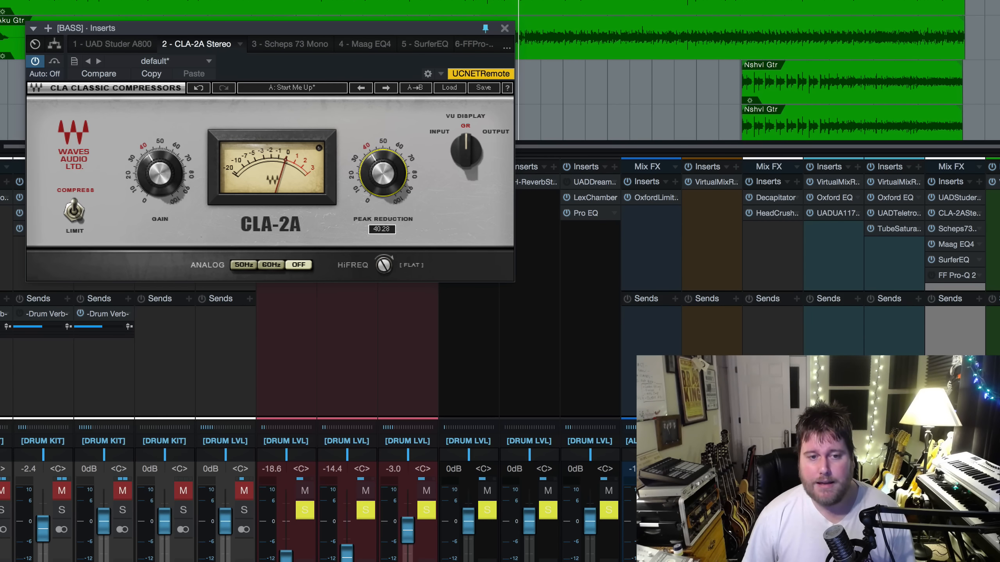
left_click_drag(395, 178, 395, 174)
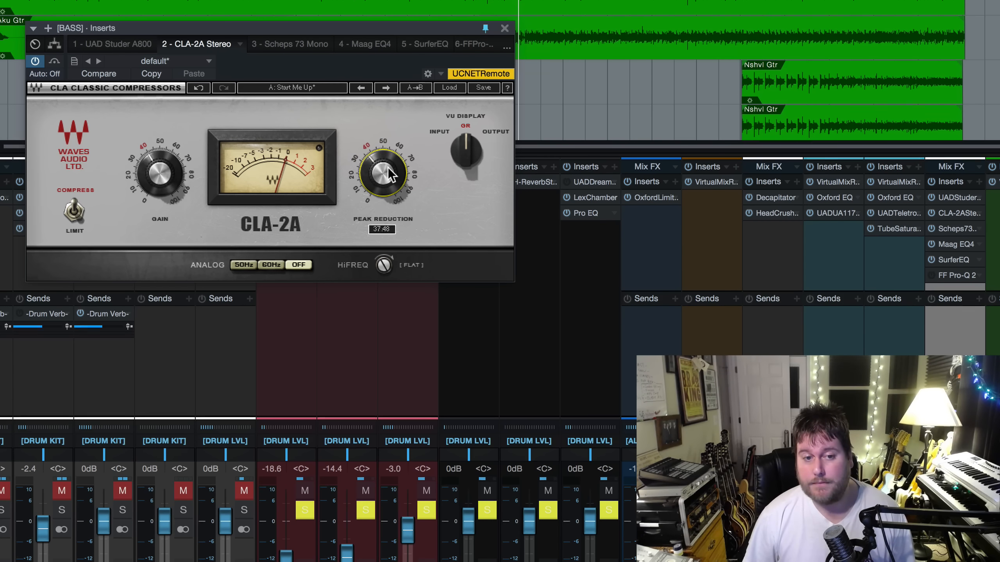
key("space")
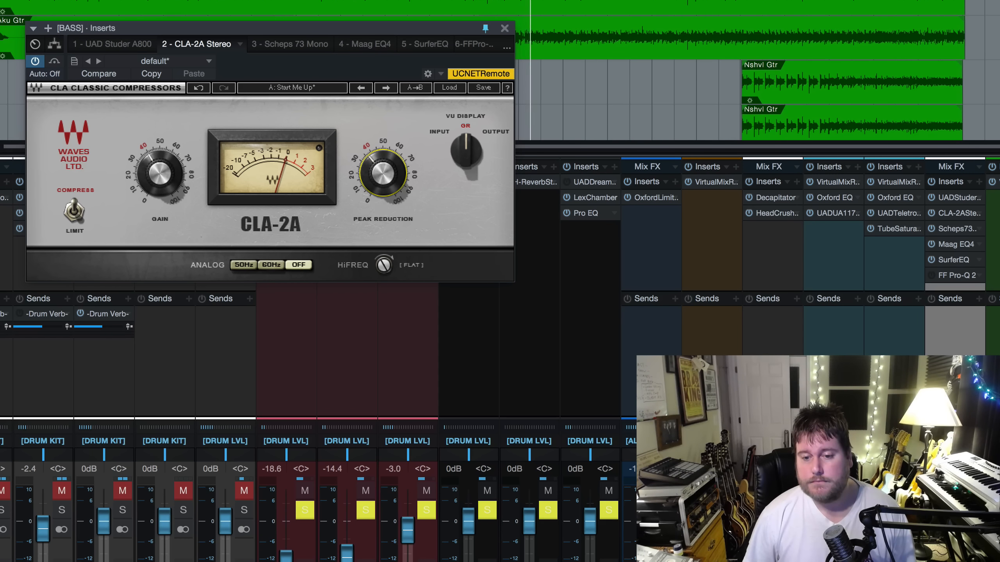
left_click_drag(393, 174, 388, 169)
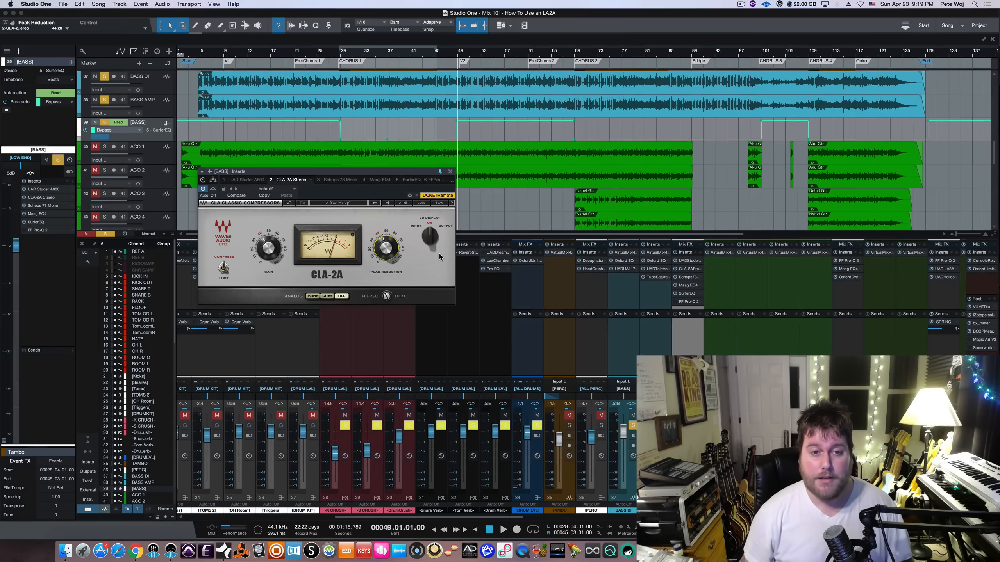
Close the CLA-2A window and lower the [BASS] channel volume to -3.0 dB
left_click(450, 172)
mouse_move(16, 246)
left_mouse_down()
mouse_move(16, 273)
mouse_move(16, 262)
left_mouse_up()
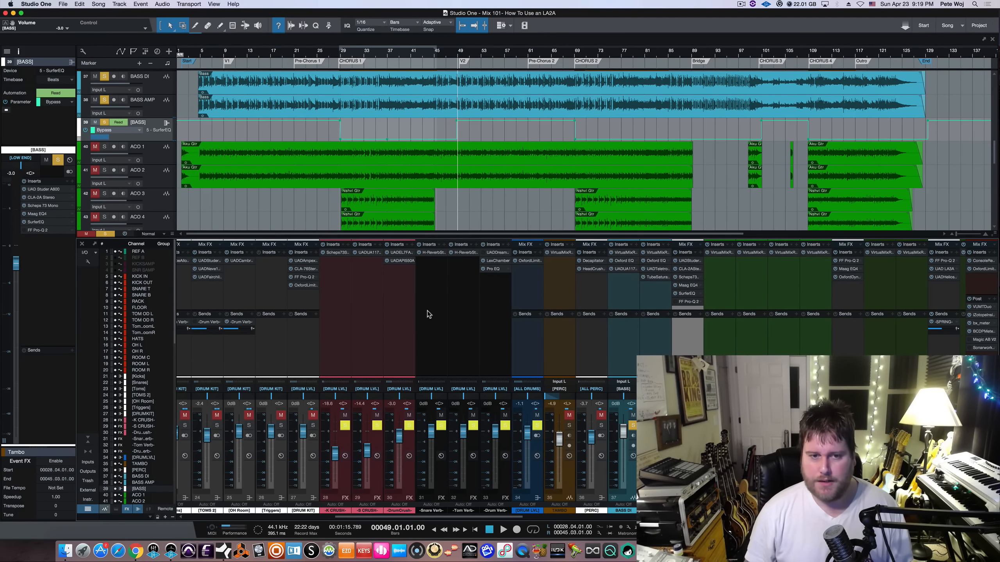
Clear the bass solos and audition the LD VOX channel in solo, releasing its solo after playback
scroll(392, 290, "right", 10)
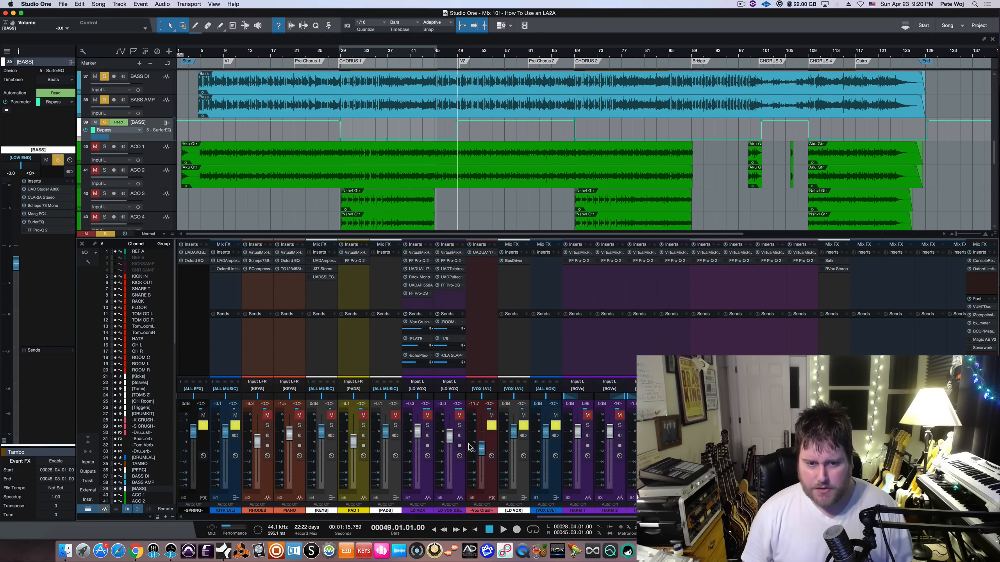
key("shift+s")
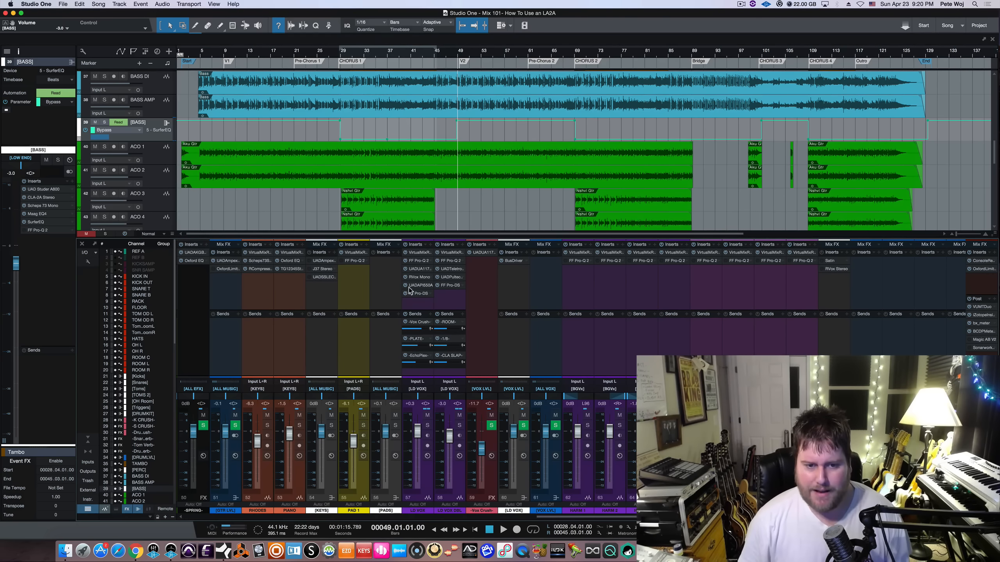
left_click(428, 425)
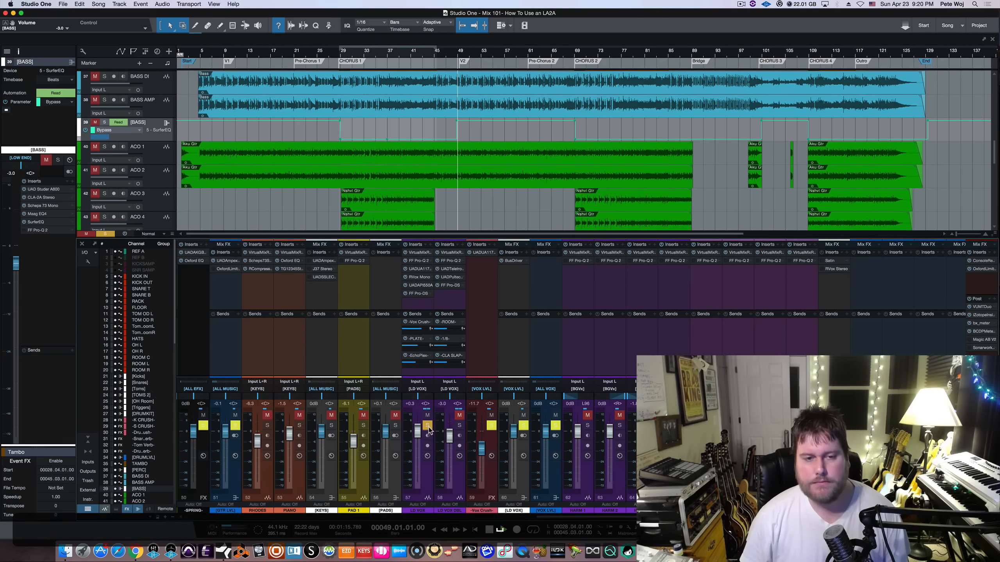
key("space")
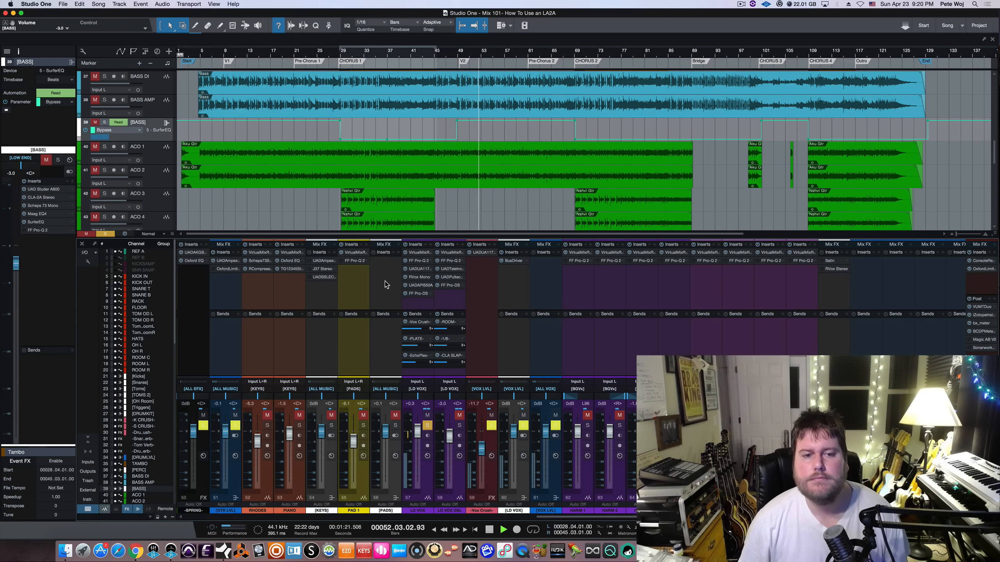
key("space")
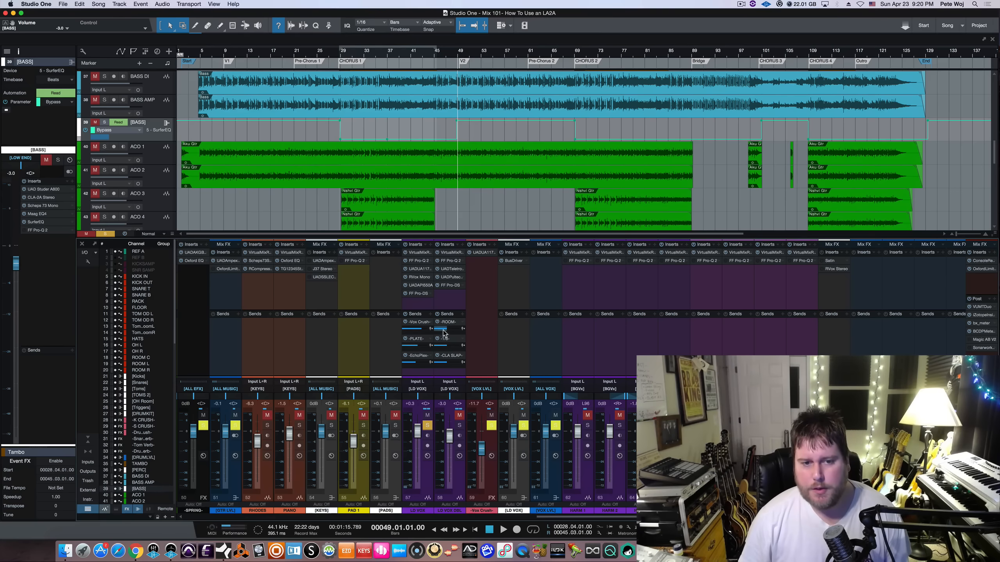
left_click(427, 425)
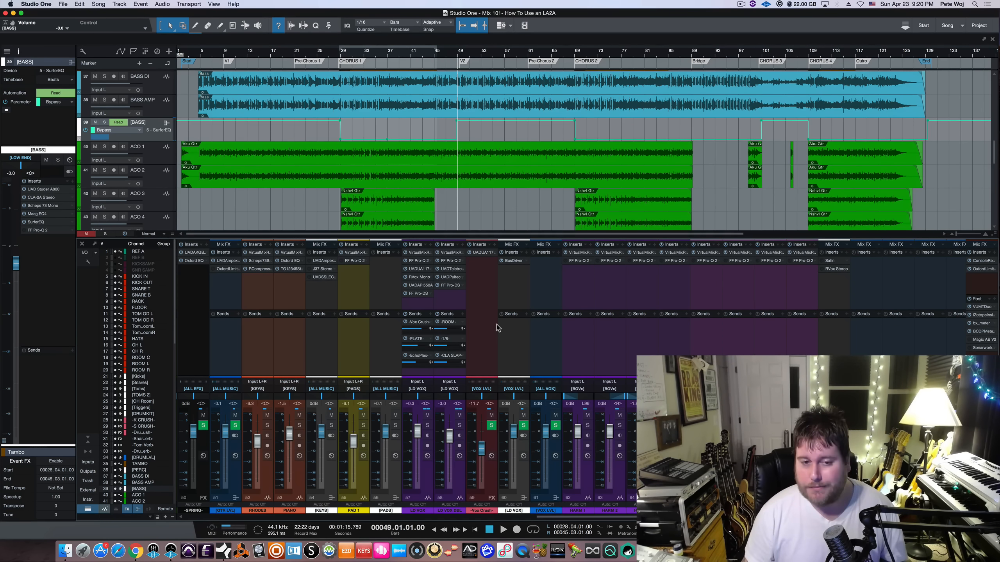
Solo the LD VOX and LD VOX DBL channels and play them back together
left_click(427, 425)
left_click(460, 425)
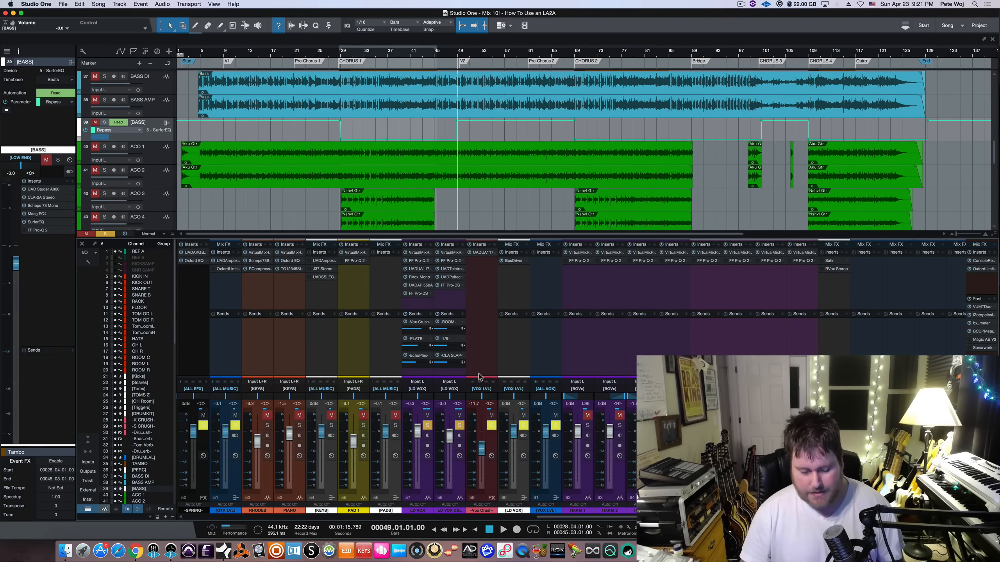
key("space")
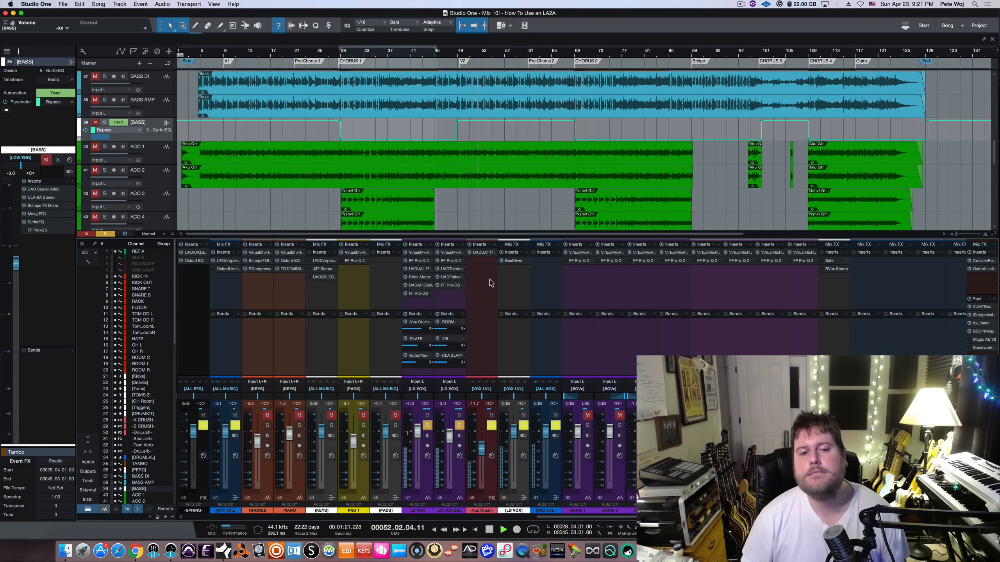
key("space")
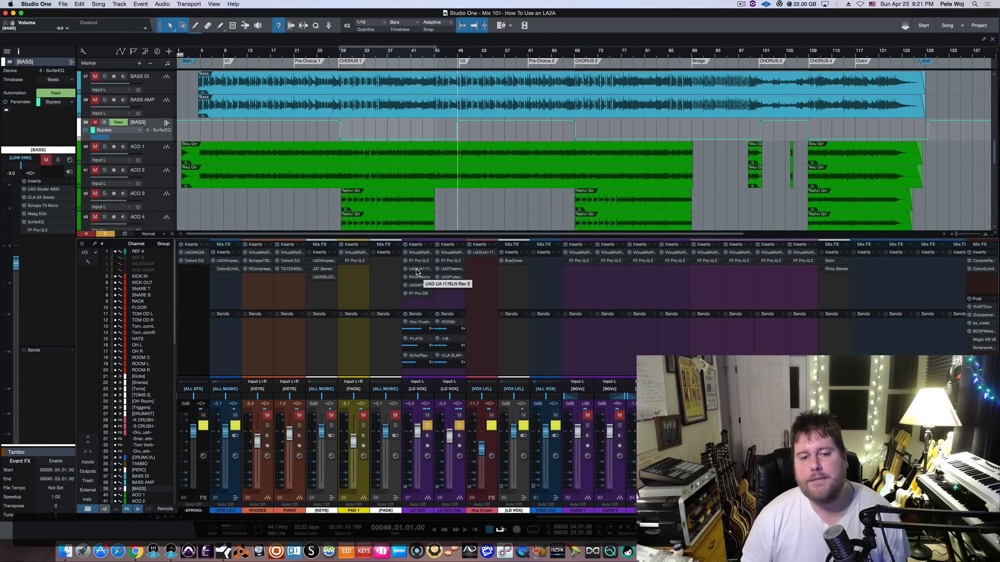
View the 1176LN Rev E on LD VOX and close it, and open the LA-2A Gray on LD VOX DBL
left_click(416, 270)
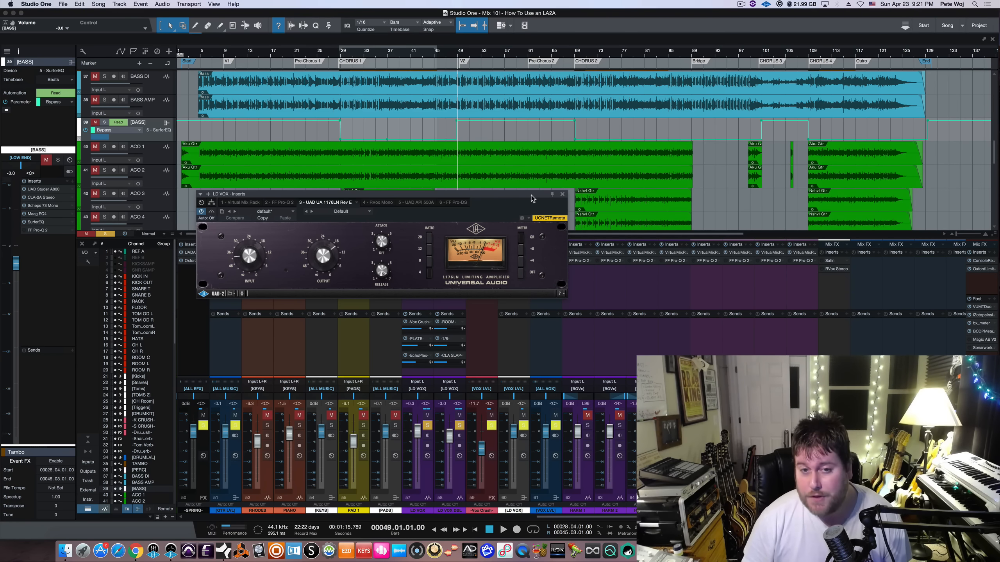
left_click(561, 196)
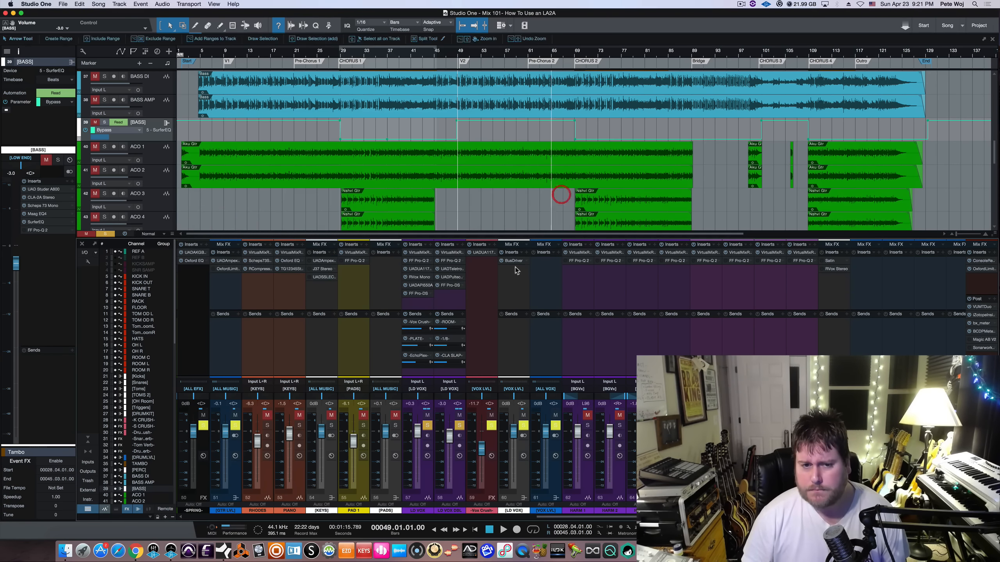
left_click(453, 270)
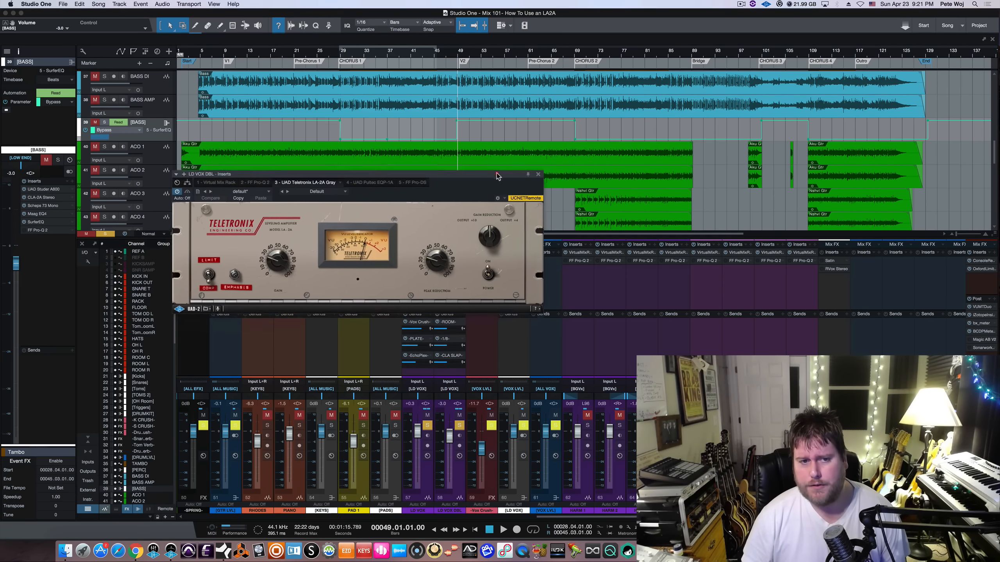
left_click_drag(497, 176, 503, 185)
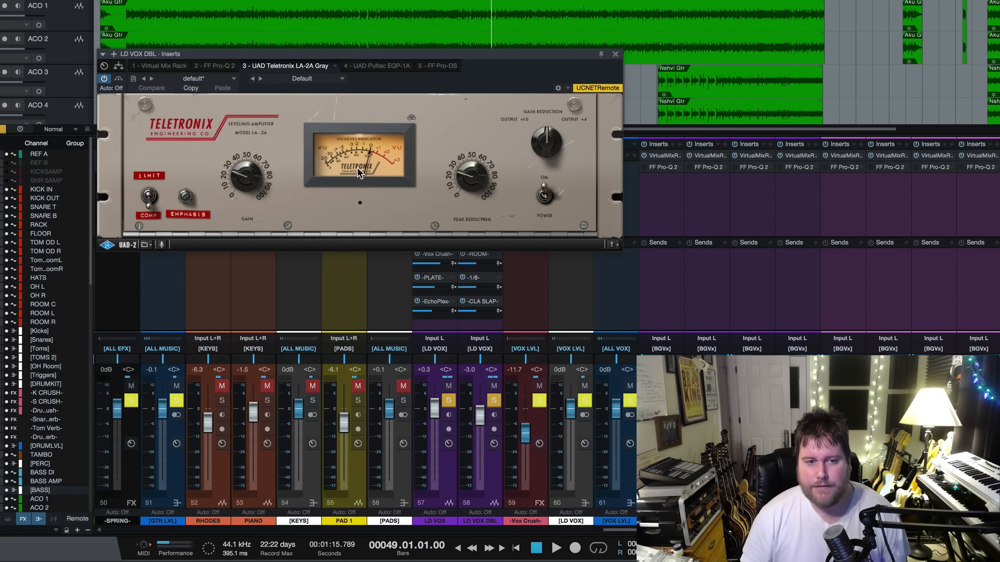
Play the vocals to watch the LA-2A's gain reduction on LD VOX DBL, both soloed and with solos cleared
key("space")
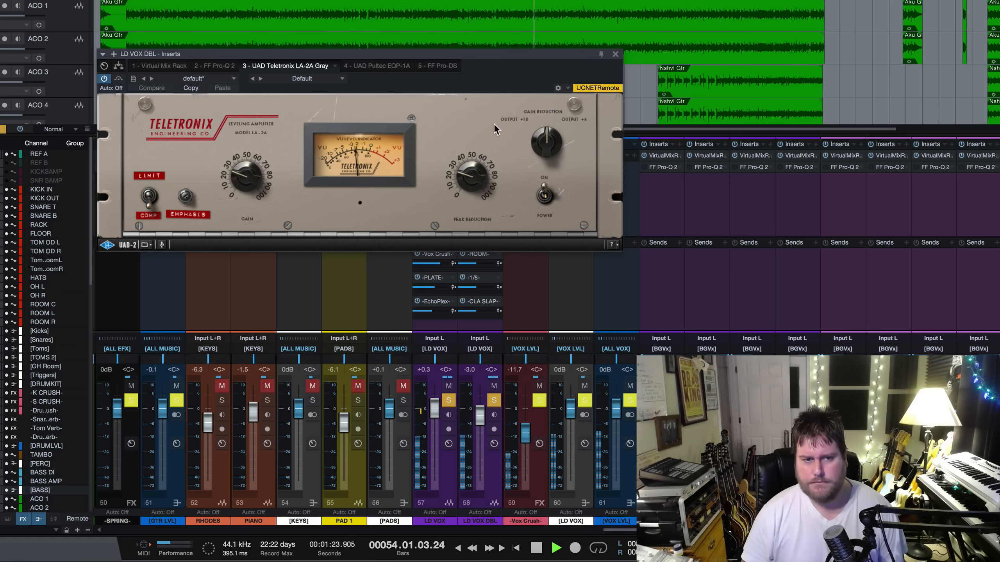
key("space")
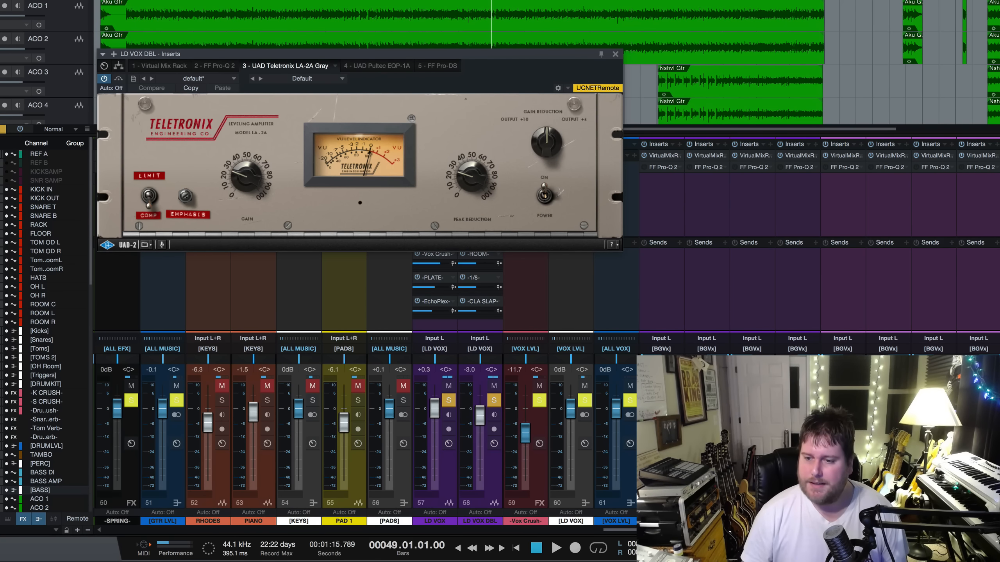
key("space")
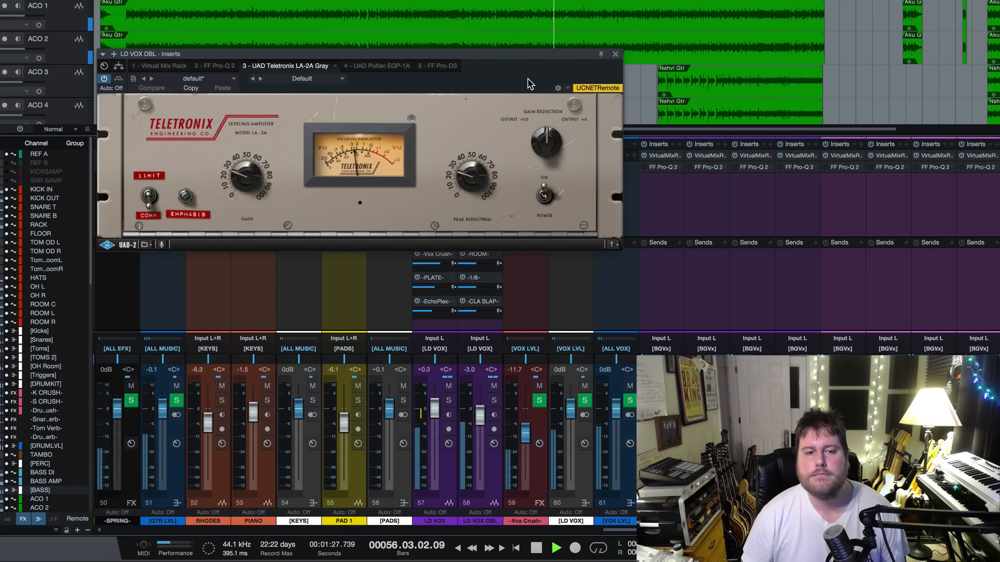
key("space")
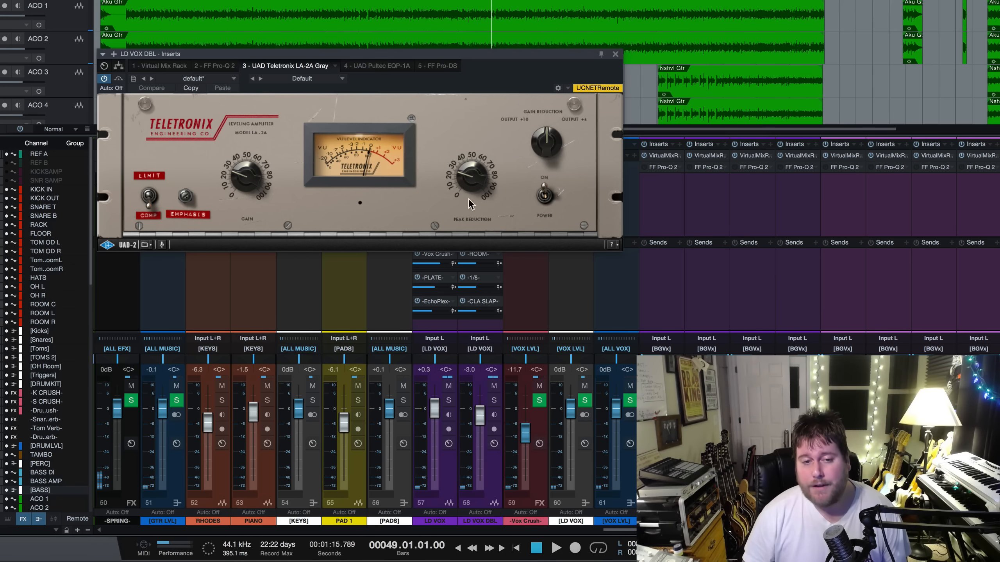
Raise the LA-2A Gray's Peak Reduction slightly on LD VOX DBL and audition the change in the full mix
left_click_drag(474, 182, 472, 176)
key("space")
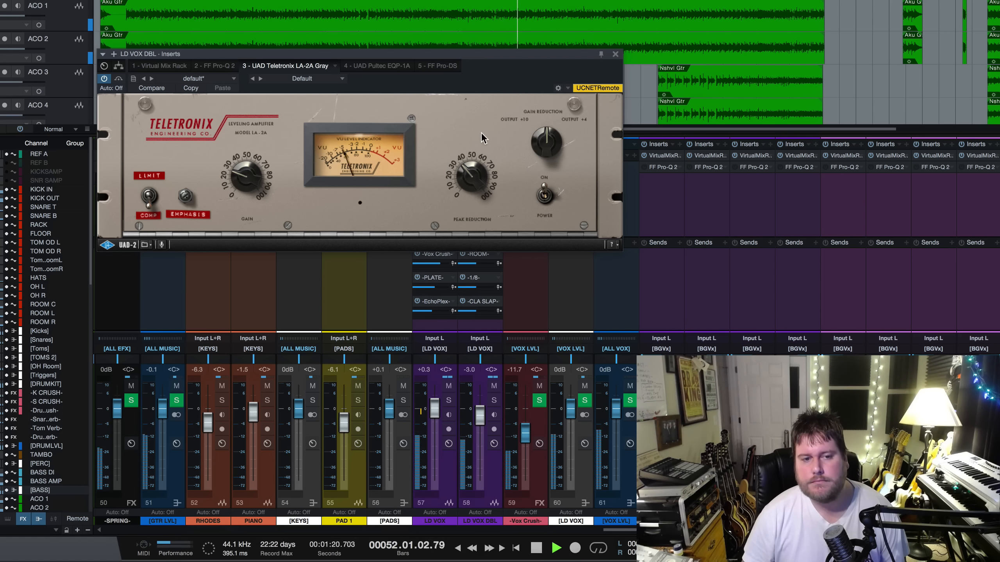
key("space")
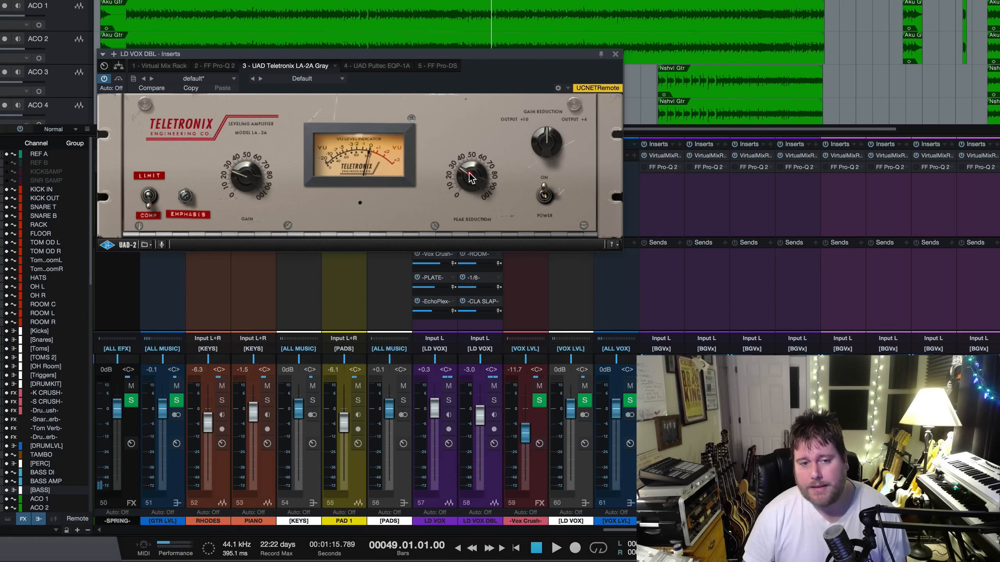
Replay the section while fine-tuning the LA-2A's Peak Reduction in small amounts up and down, and stop playback
key("space")
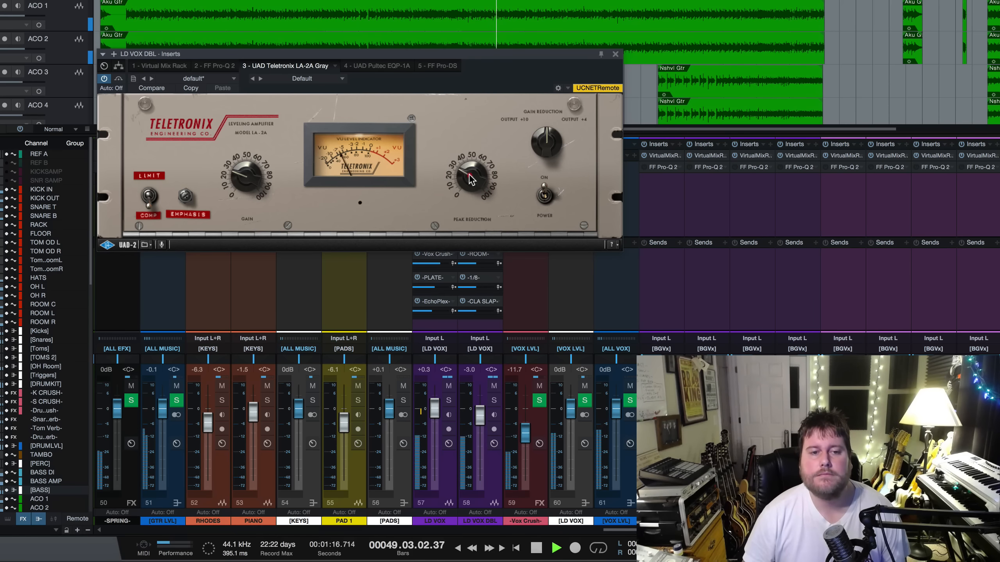
left_click_drag(469, 174, 468, 172)
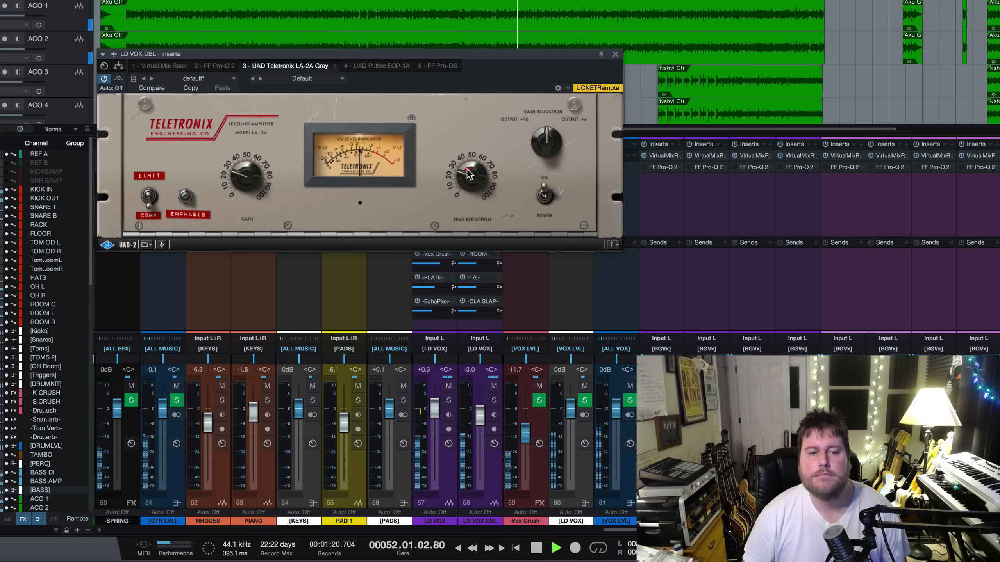
left_click(468, 174)
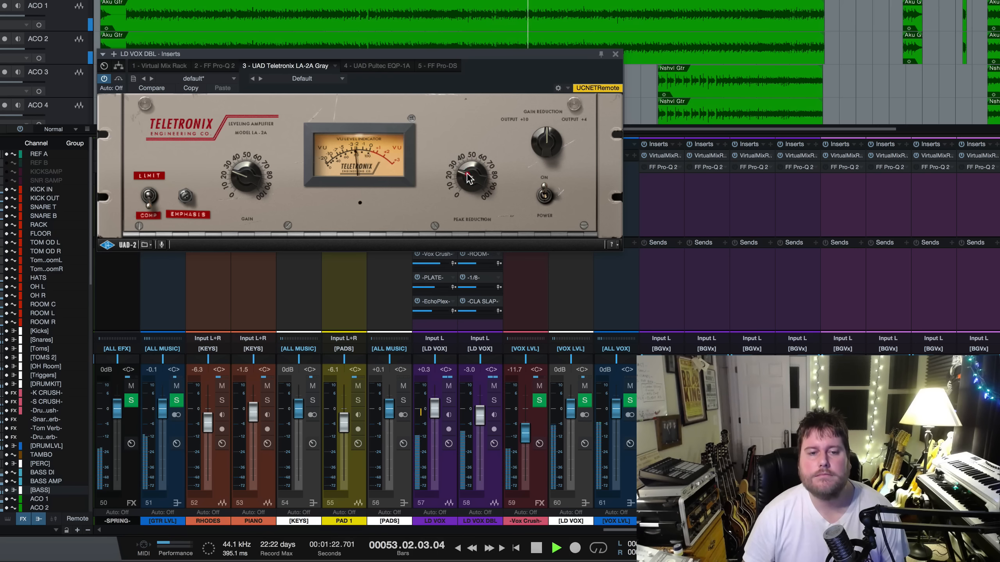
left_click_drag(469, 176, 469, 178)
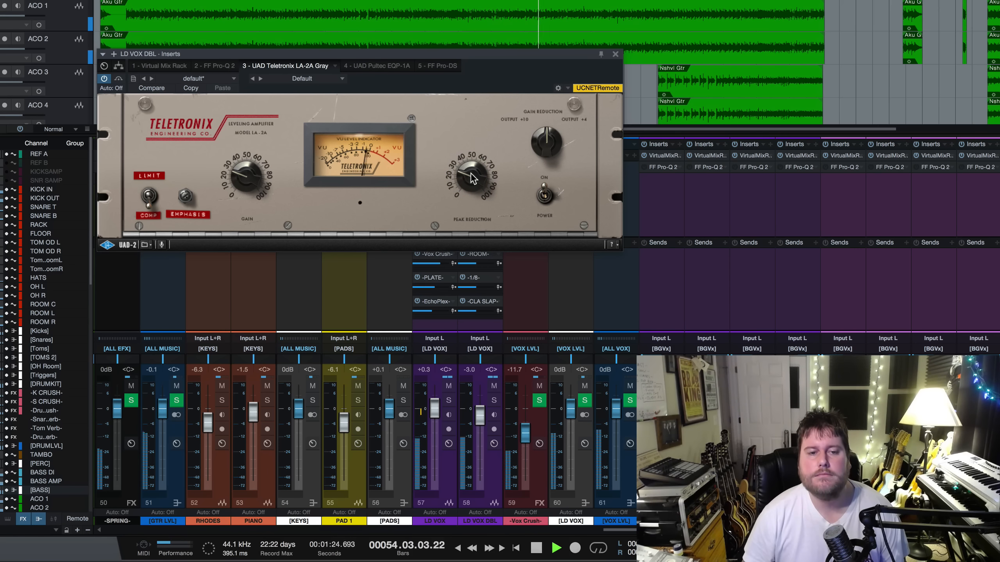
key("space")
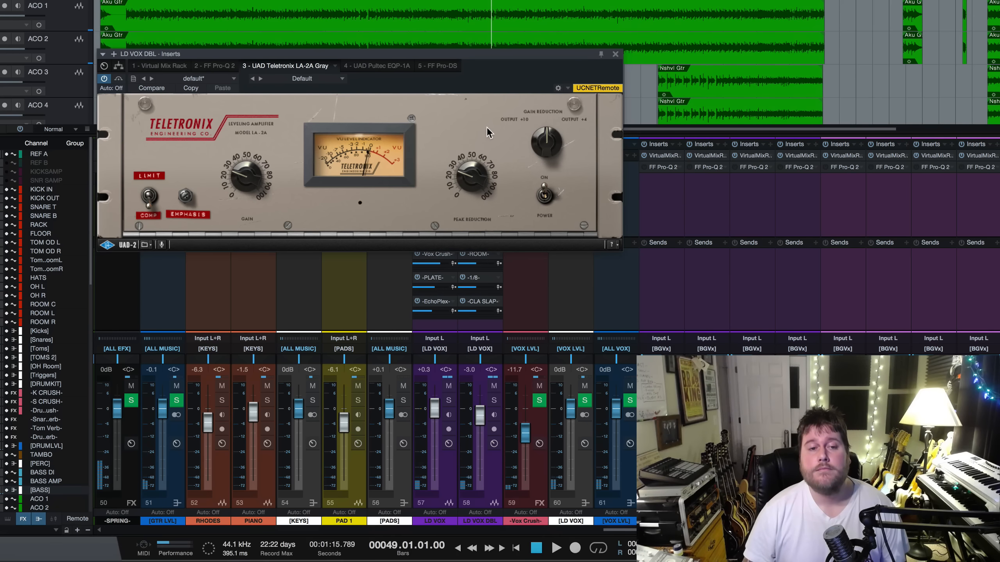